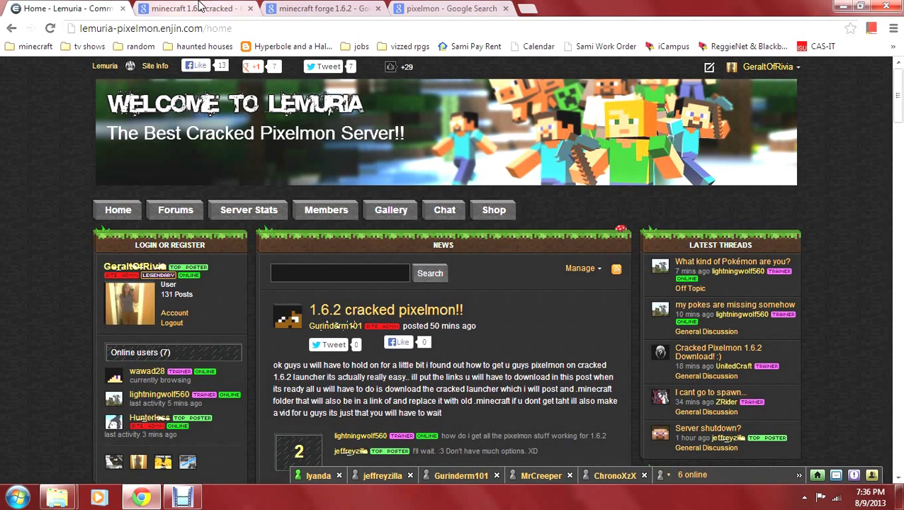
# Search %appdata%, open Roaming > .minecraft maximized, and view its mods folder with the Pixelmon 2.3 zip.
pyautogui.moveTo(58, 496)
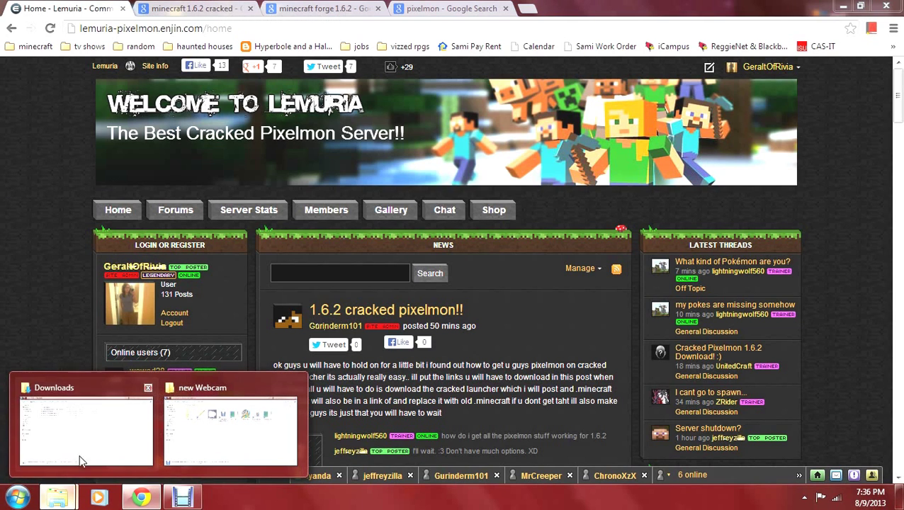
pyautogui.click(18, 497)
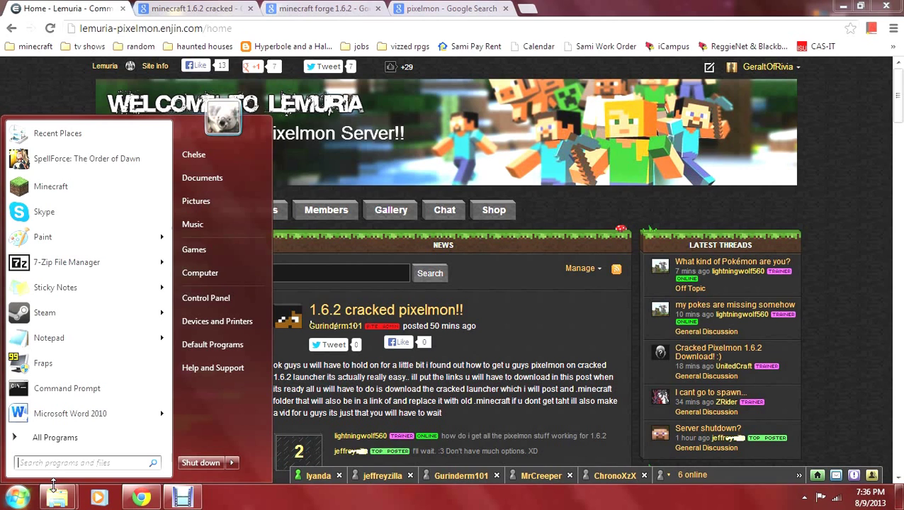
pyautogui.write('%')
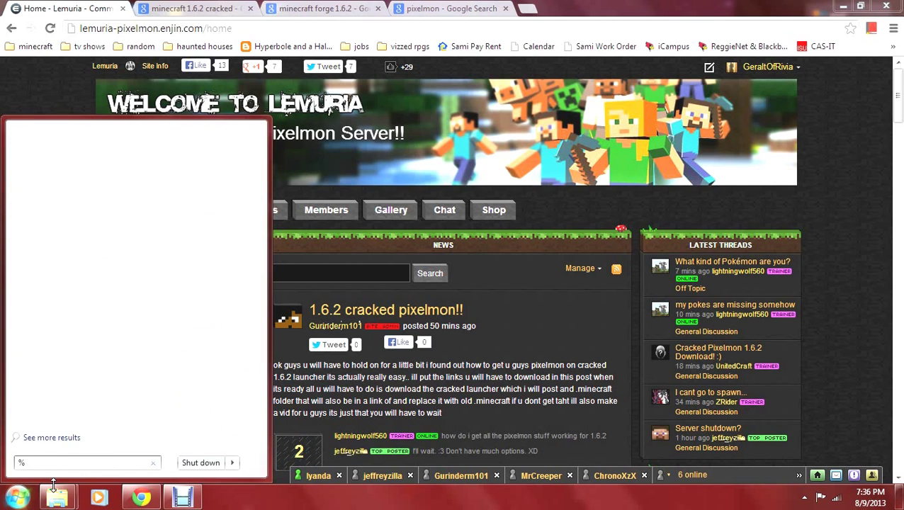
pyautogui.write('appdata%')
pyautogui.click(62, 137)
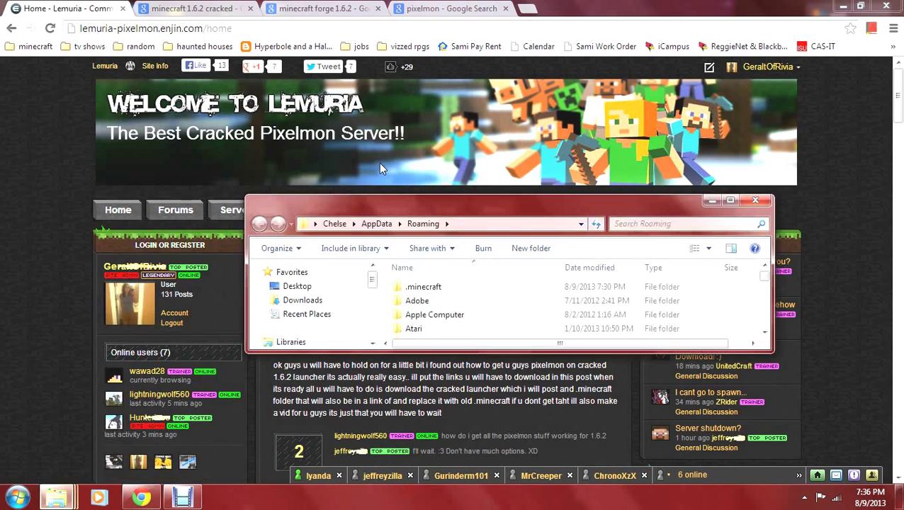
pyautogui.doubleClick(434, 287)
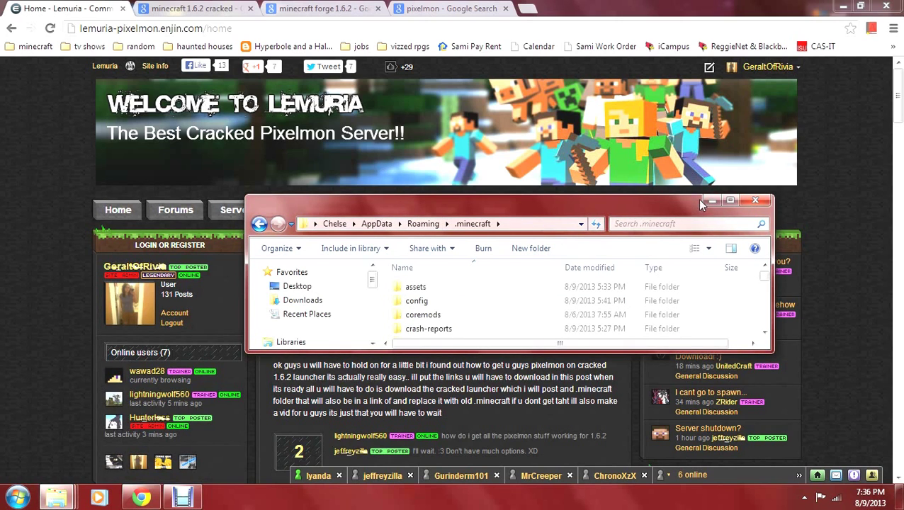
pyautogui.click(732, 201)
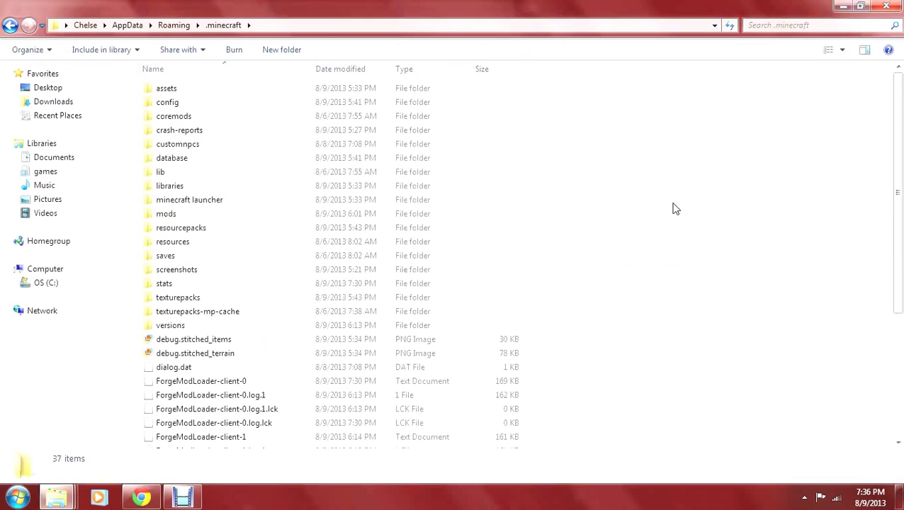
pyautogui.doubleClick(164, 215)
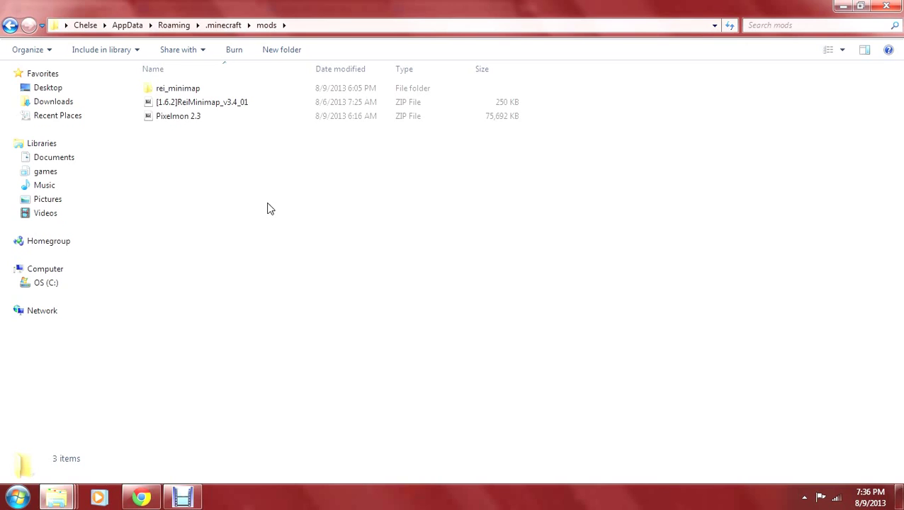
# Back in .minecraft, confirm the screenshots folder is empty and preview the open folder windows.
pyautogui.click(10, 26)
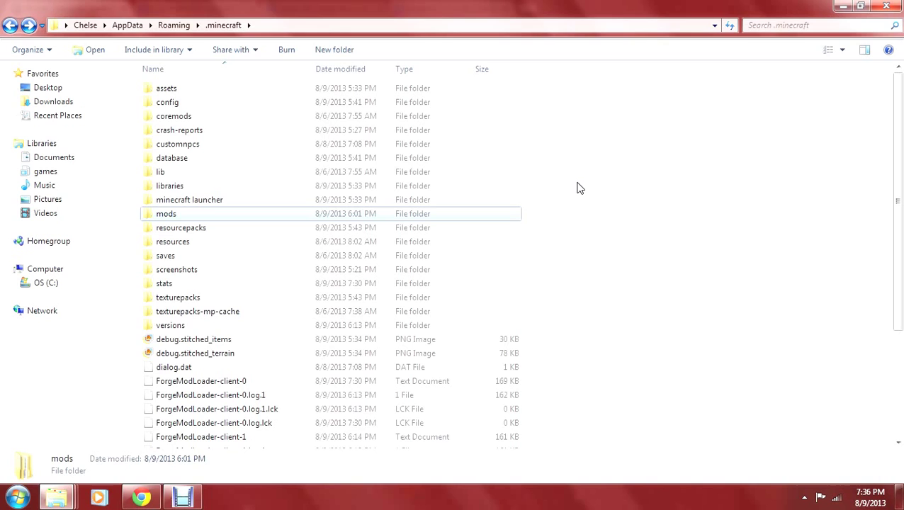
pyautogui.scroll(-2, 397, 291)
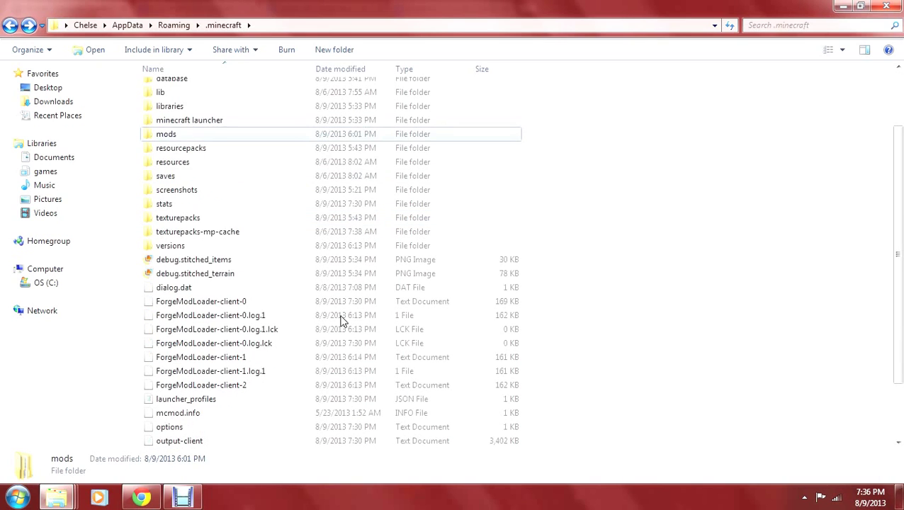
pyautogui.scroll(2, 556, 231)
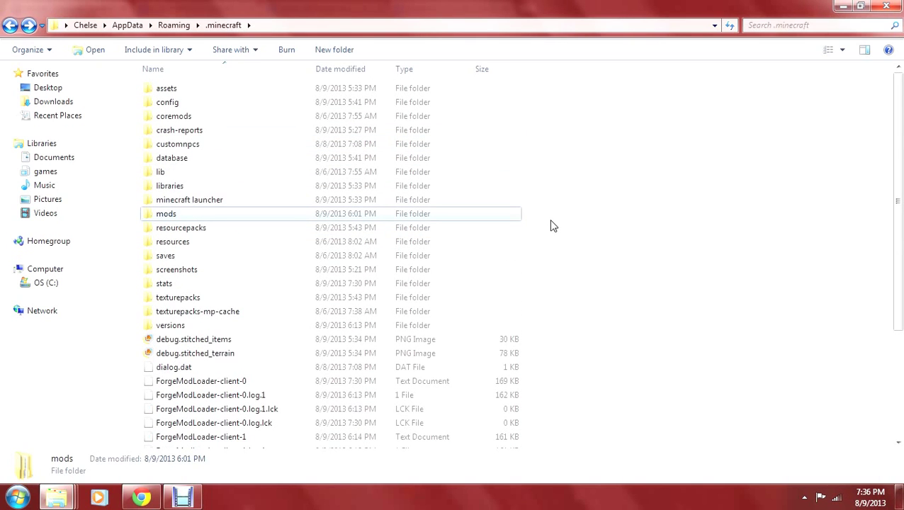
pyautogui.doubleClick(185, 271)
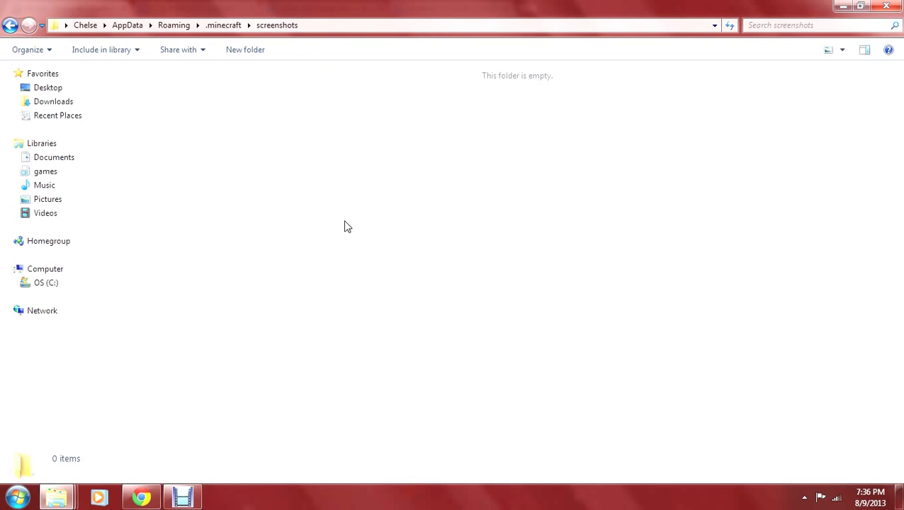
pyautogui.click(11, 27)
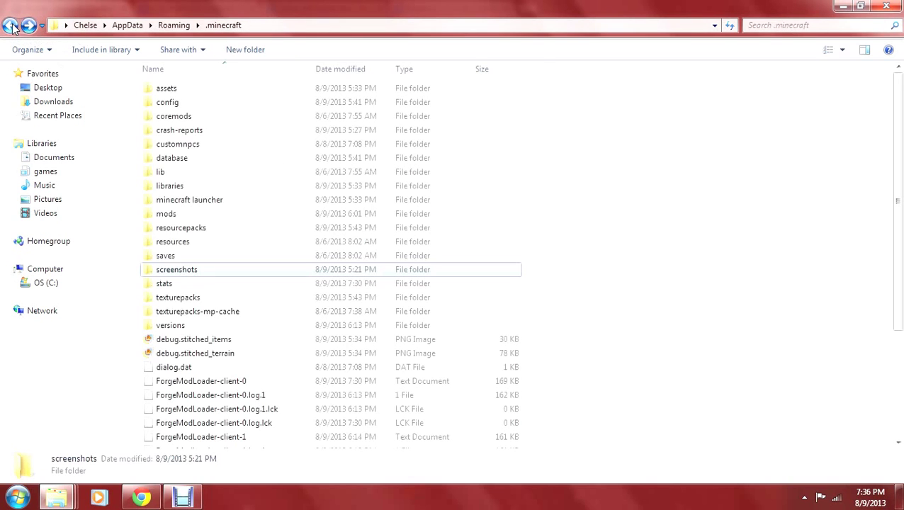
pyautogui.click(57, 497)
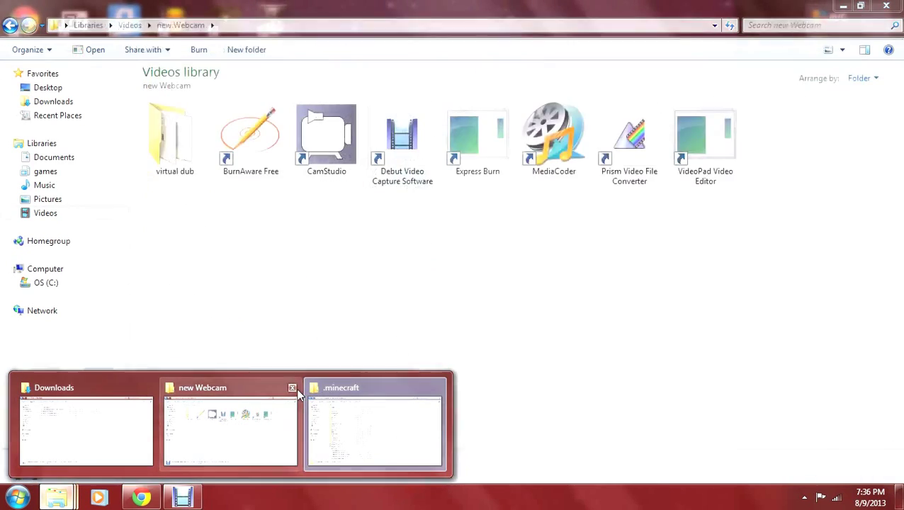
# Close the Webcam window and open the TeamExtreme Minecraft 1.6.2 CRACKED post from Chrome's search results.
pyautogui.click(292, 387)
pyautogui.click(142, 499)
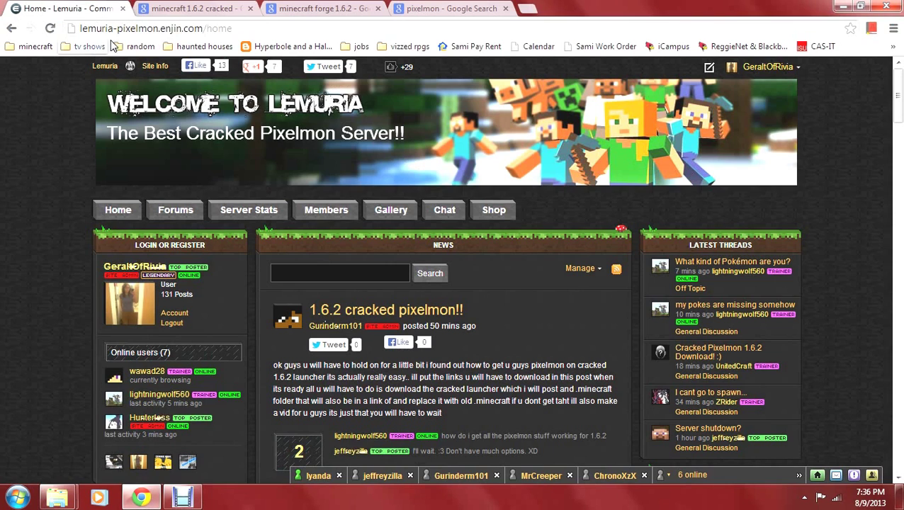
pyautogui.click(185, 9)
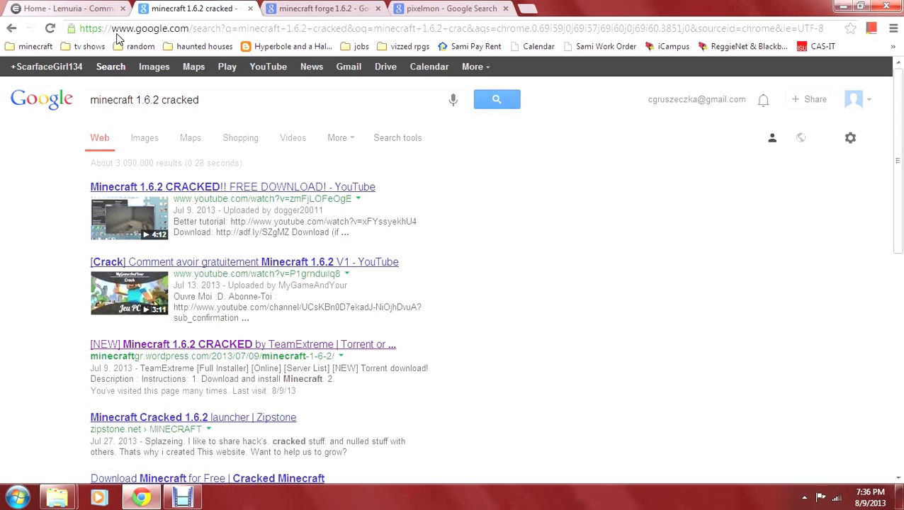
pyautogui.click(170, 345)
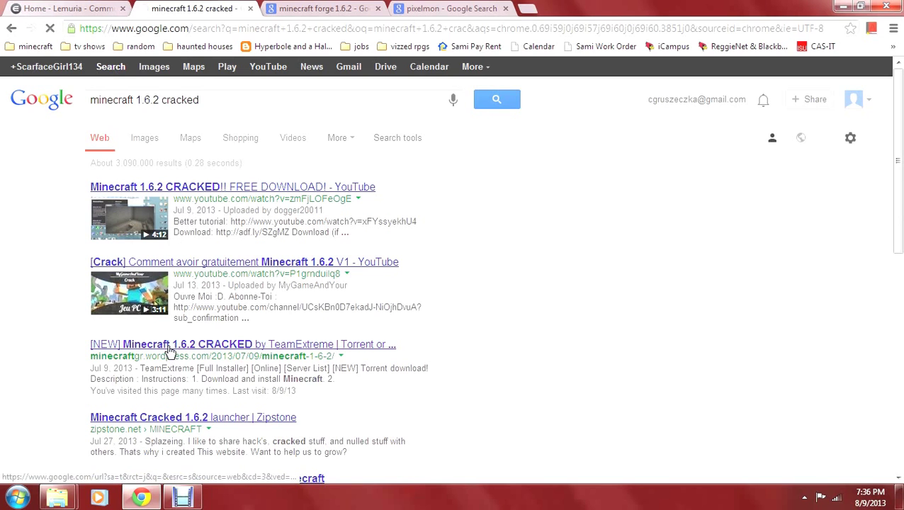
# Follow the post's MEGA download link, then close the adf.ly ad tab with Leave this Page.
pyautogui.scroll(-4, 60, 243)
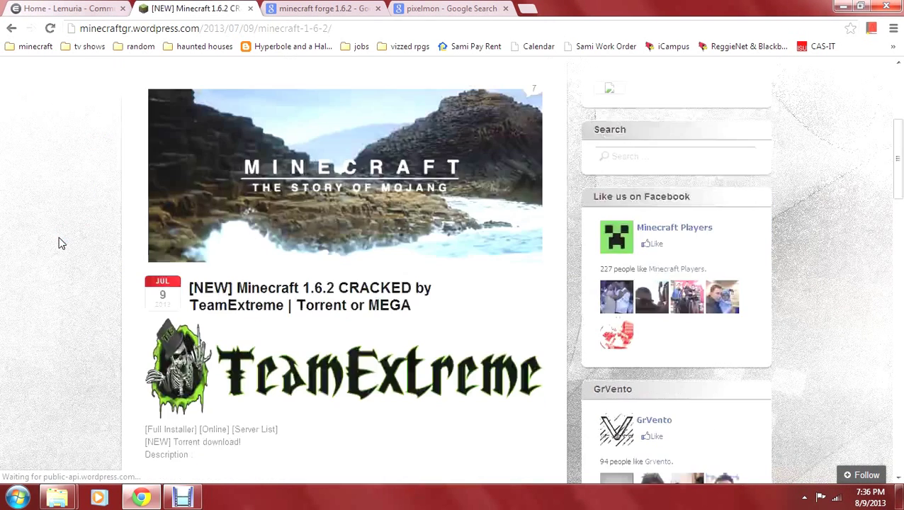
pyautogui.scroll(-3, 67, 237)
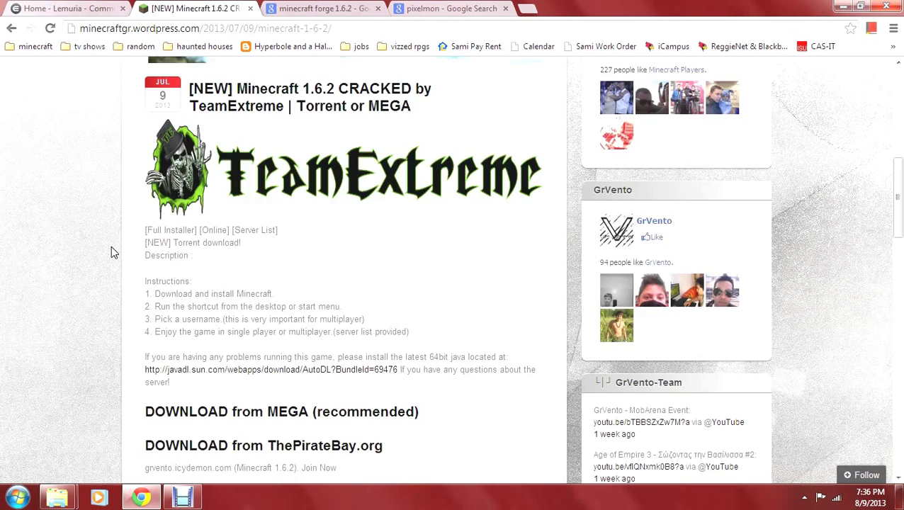
pyautogui.scroll(-2, 111, 253)
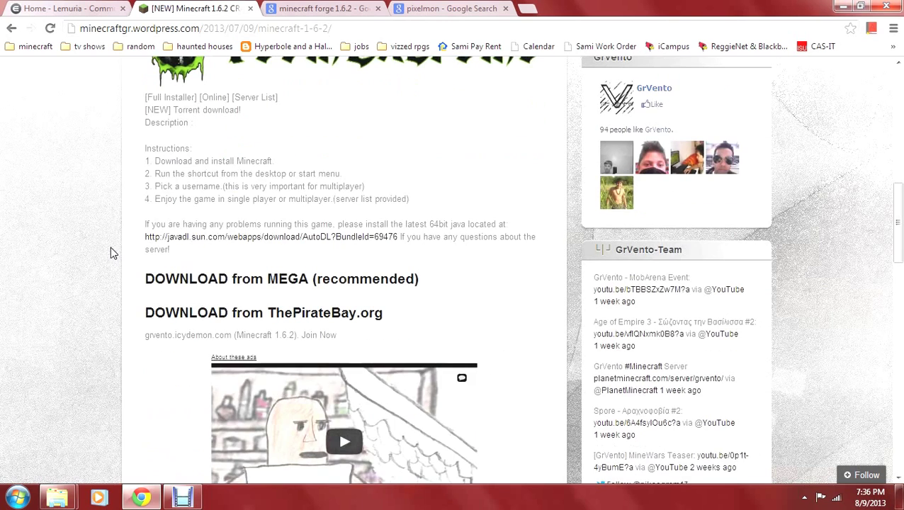
pyautogui.click(239, 278)
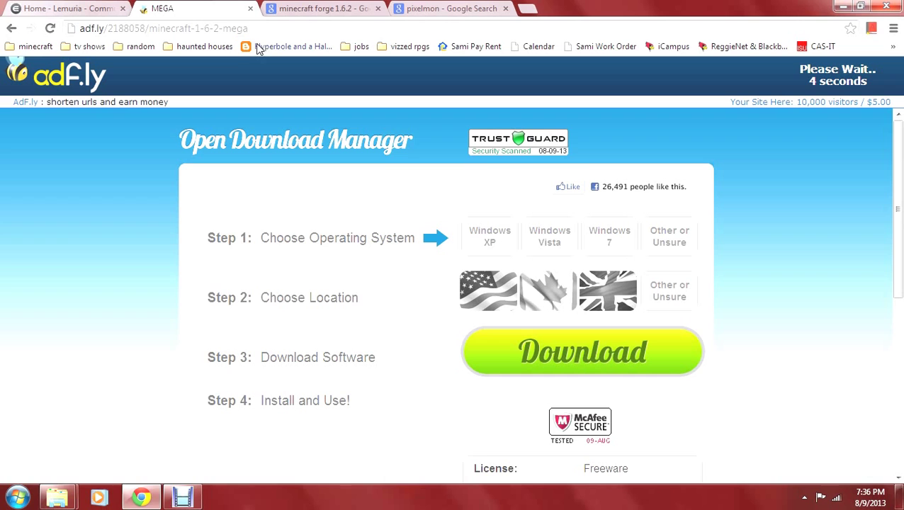
pyautogui.click(250, 8)
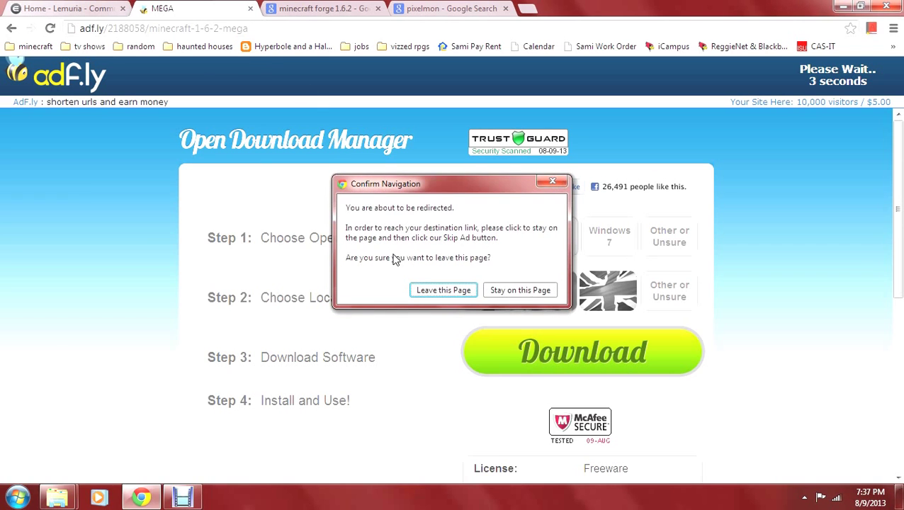
pyautogui.click(424, 290)
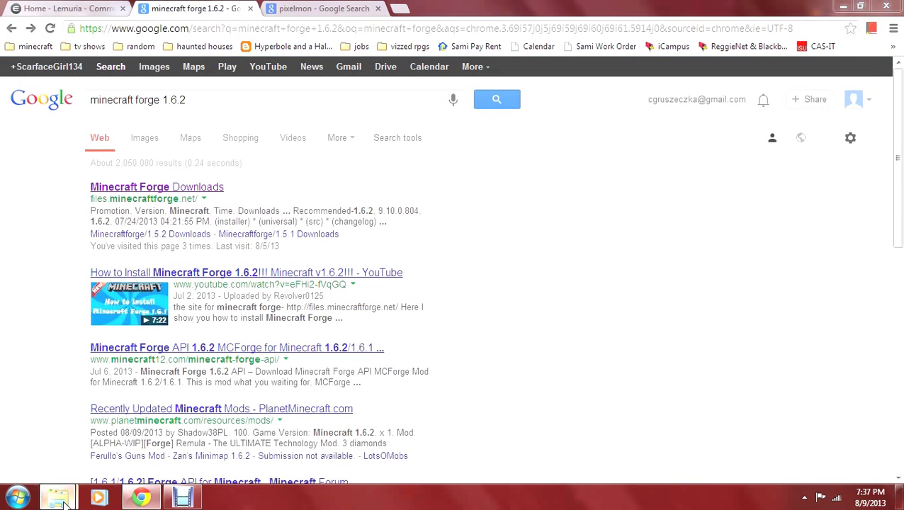
# Open minecraft.1.6.2.rar from Downloads in 7-Zip File Manager, view its Minecraft entry, then close it.
pyautogui.moveTo(58, 497)
pyautogui.click(77, 410)
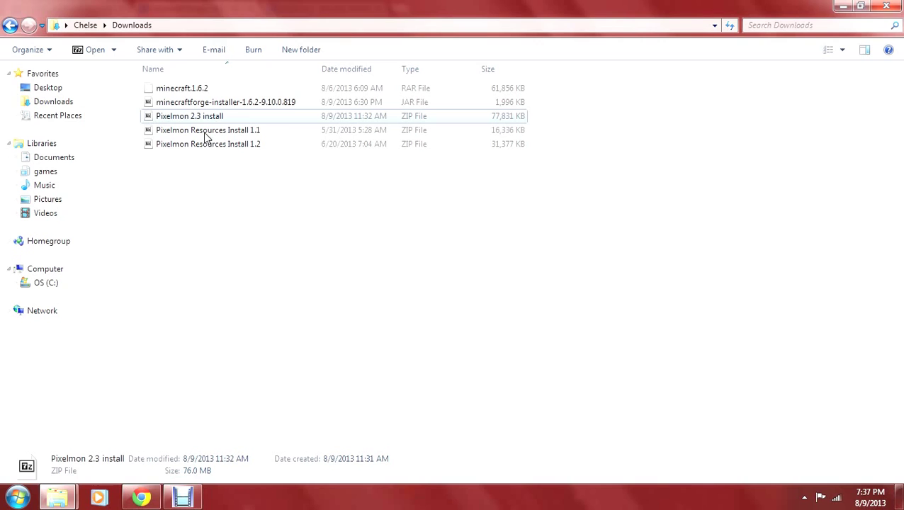
pyautogui.click(180, 93)
pyautogui.rightClick(179, 90)
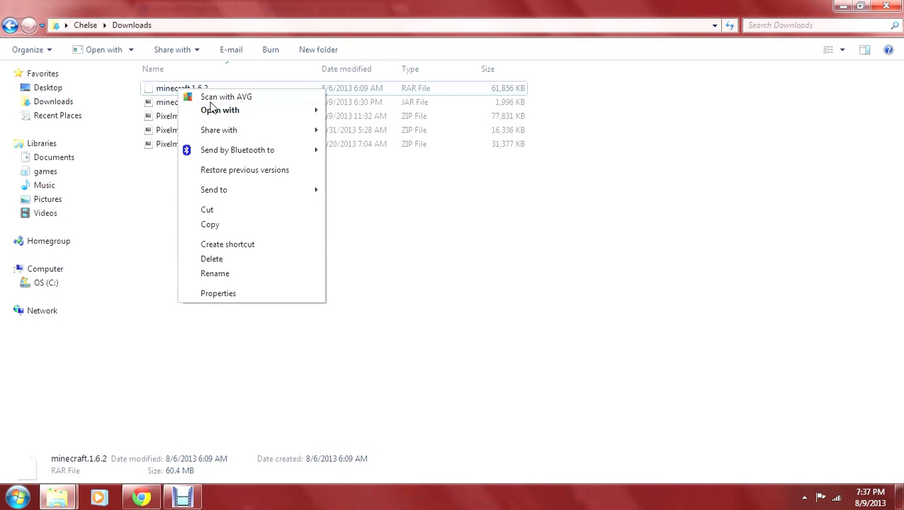
pyautogui.moveTo(212, 114)
pyautogui.click(379, 112)
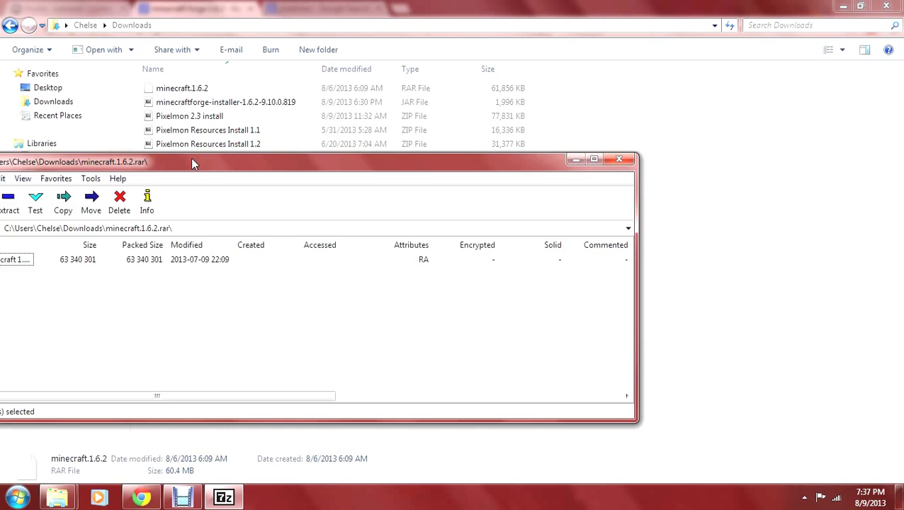
pyautogui.moveTo(190, 157); pyautogui.dragTo(311, 159)
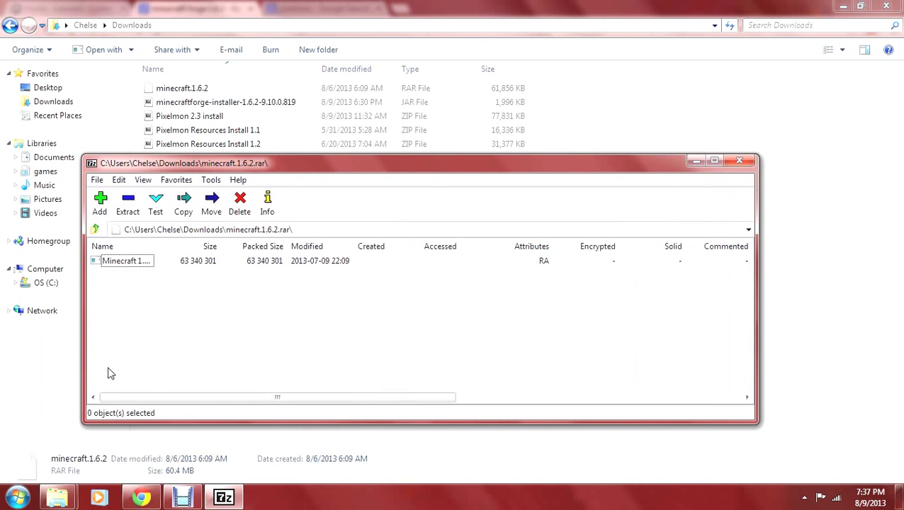
pyautogui.click(737, 162)
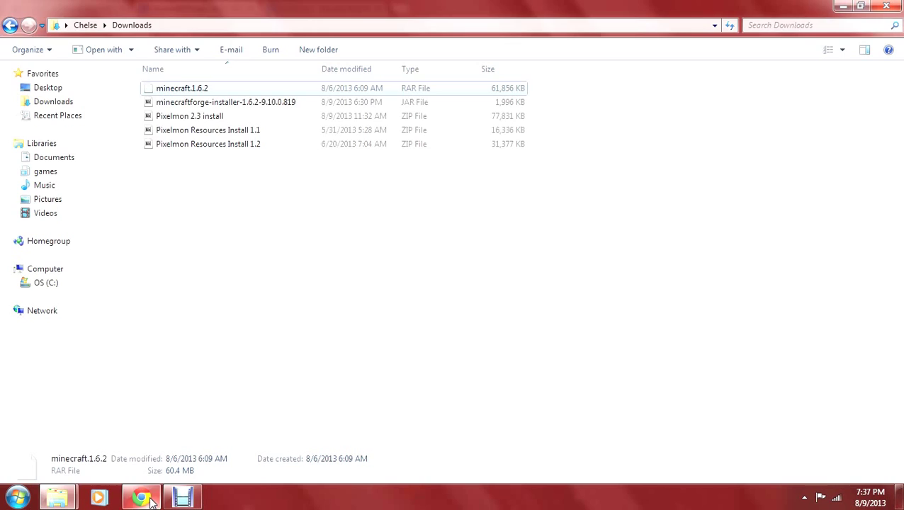
# Open Minecraft Forge Downloads, click the 1.6.2 installer link, close the adf.ly tab, and return to Downloads.
pyautogui.click(143, 498)
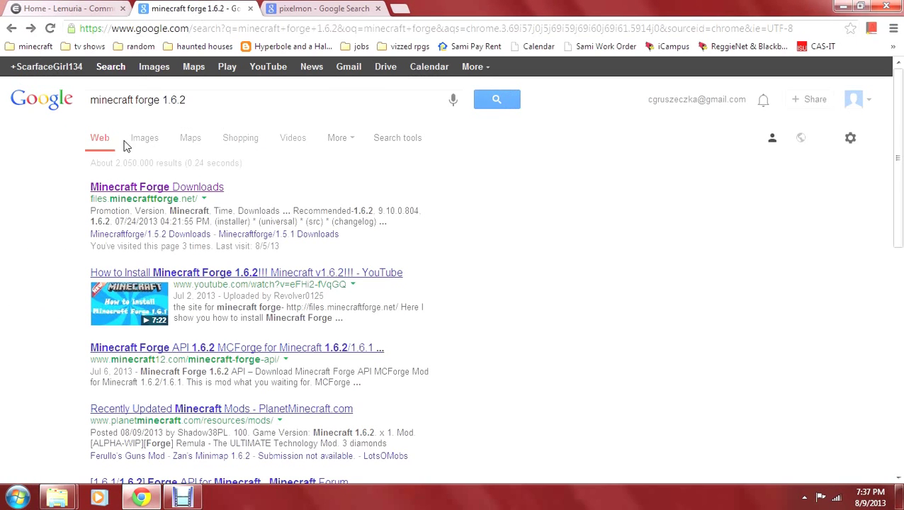
pyautogui.click(143, 190)
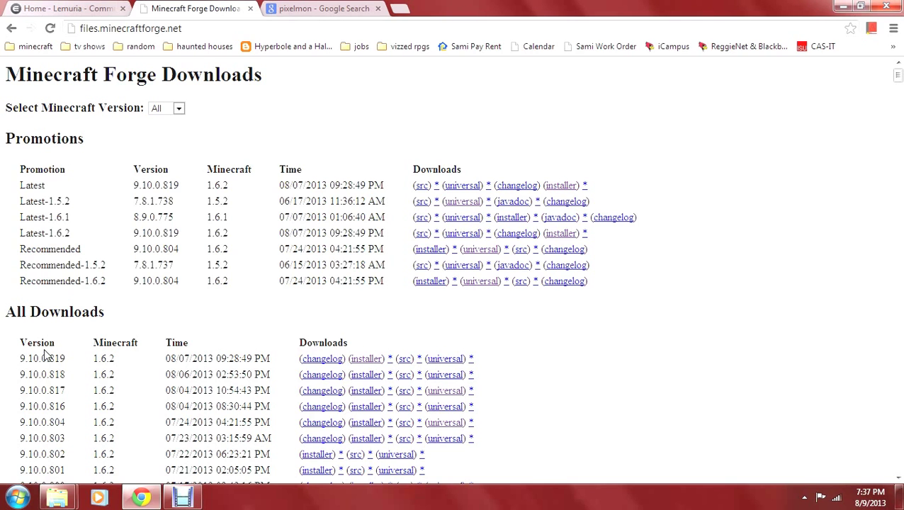
pyautogui.click(366, 359)
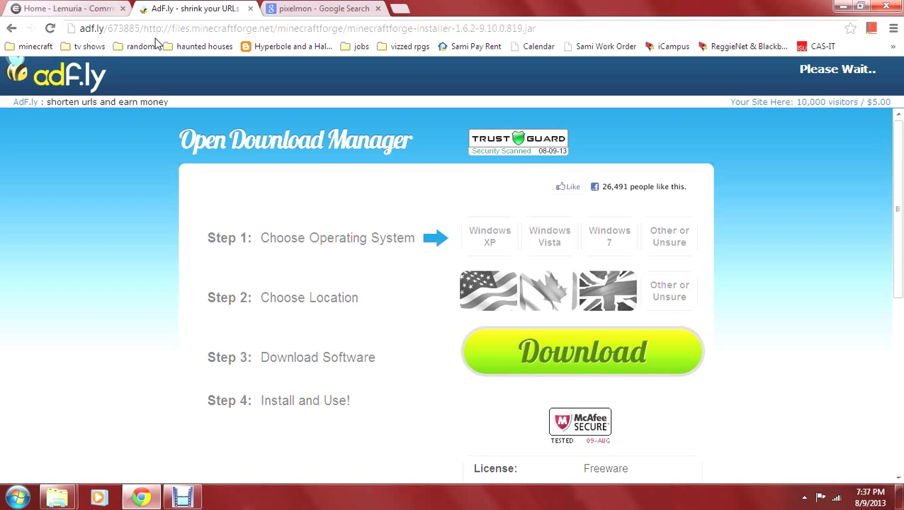
pyautogui.click(251, 9)
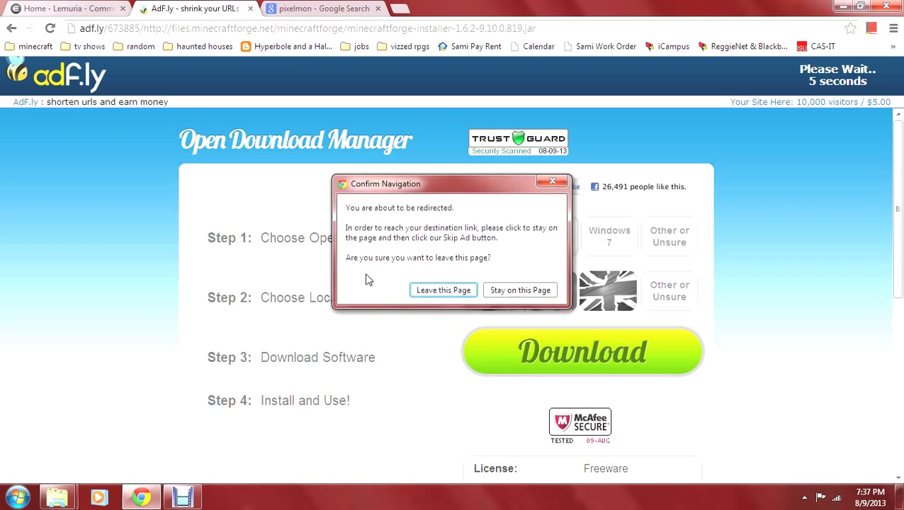
pyautogui.click(421, 289)
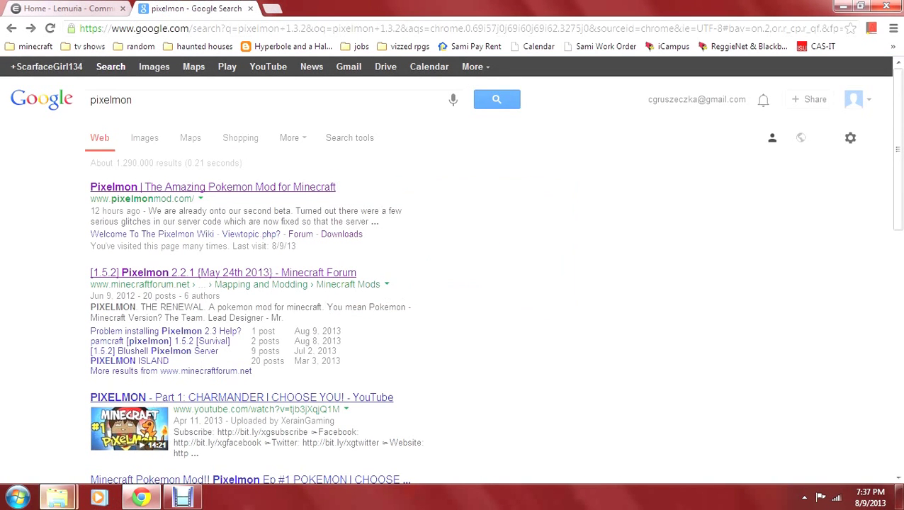
pyautogui.moveTo(56, 496)
pyautogui.click(39, 441)
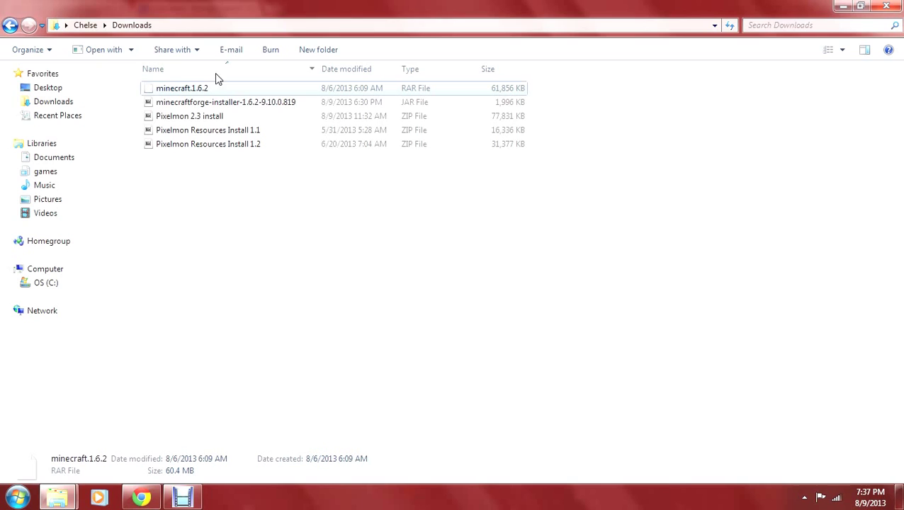
# Open the Forge 1.6.2 installer jar from Downloads with Java.
pyautogui.click(193, 103)
pyautogui.rightClick(194, 104)
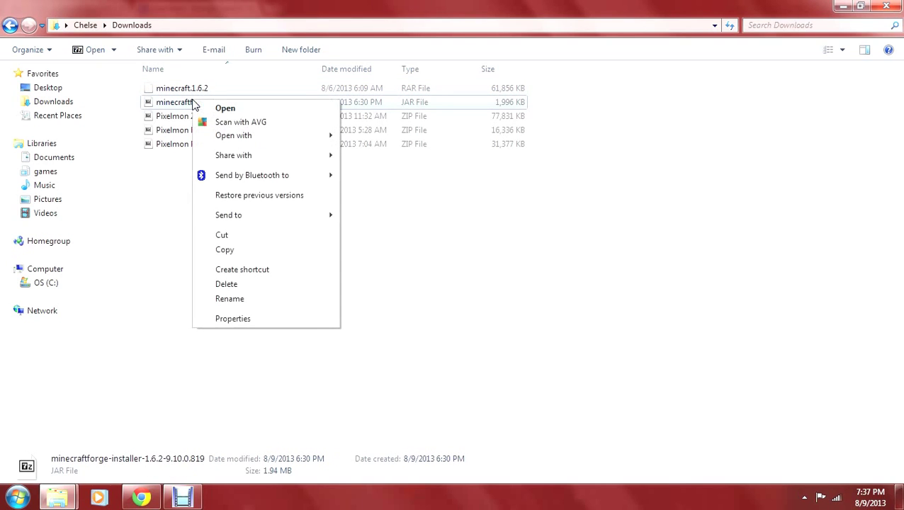
pyautogui.moveTo(233, 137)
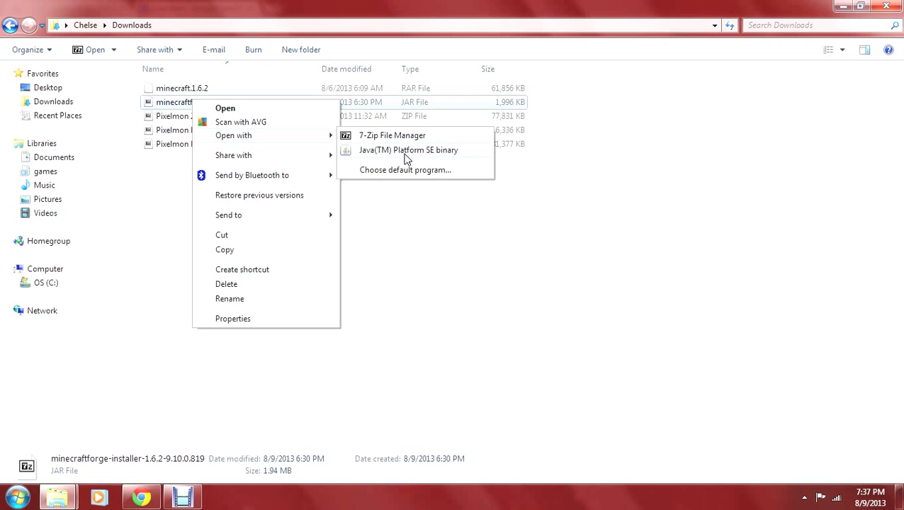
pyautogui.click(408, 150)
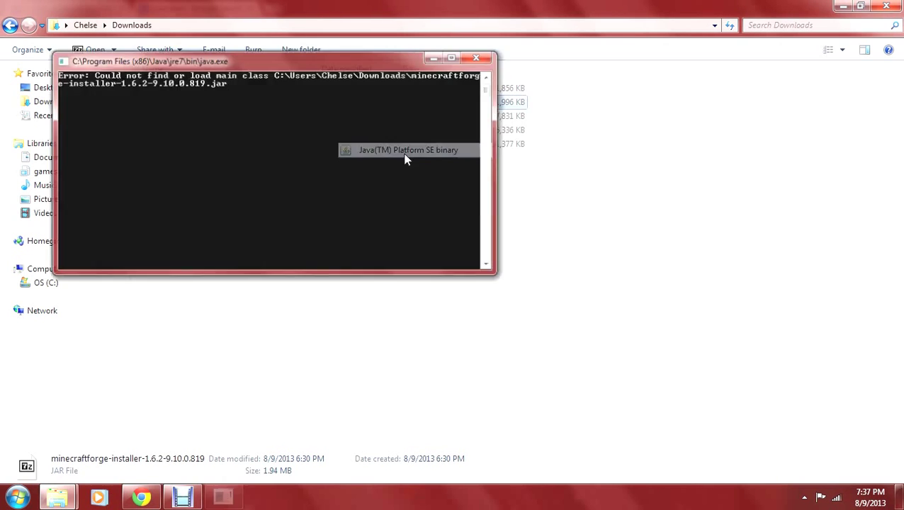
# Launch the Forge 9.10.0.804 installer via the desktop forge folder's start script, then close installer, console and folder.
pyautogui.moveTo(900, 496)
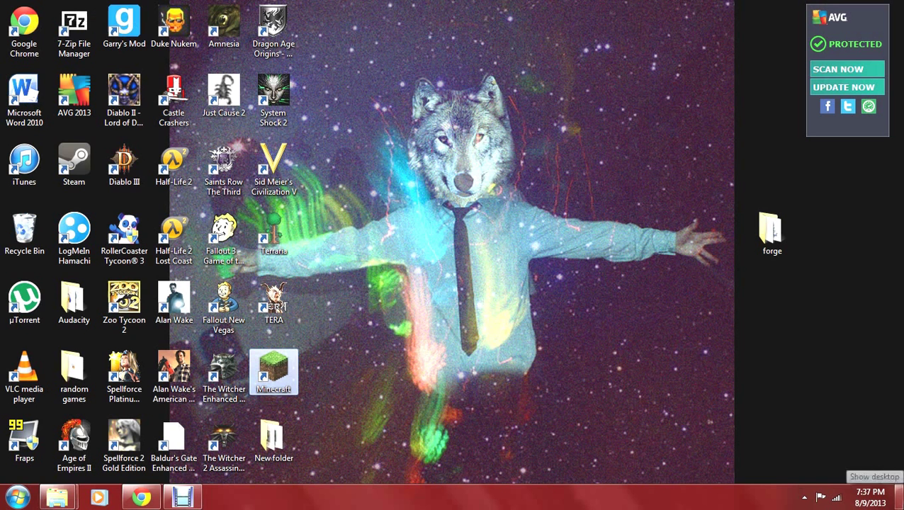
pyautogui.doubleClick(772, 232)
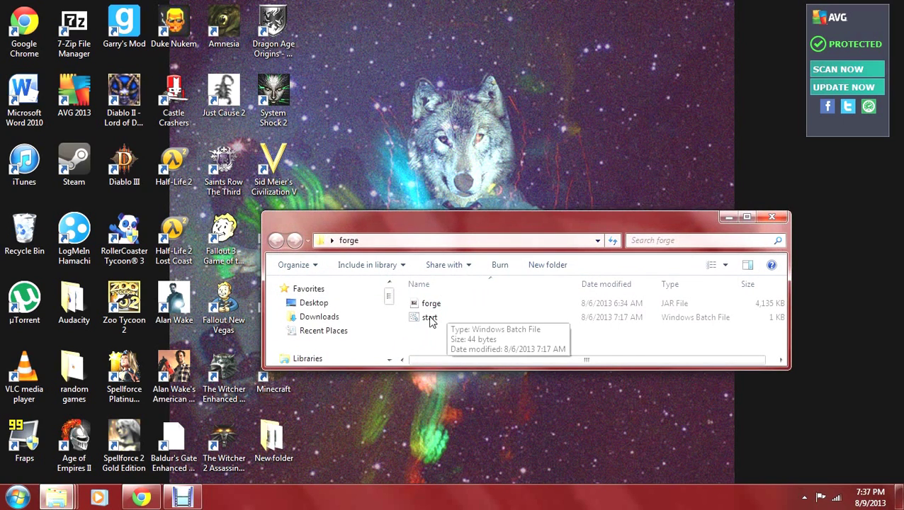
pyautogui.doubleClick(431, 317)
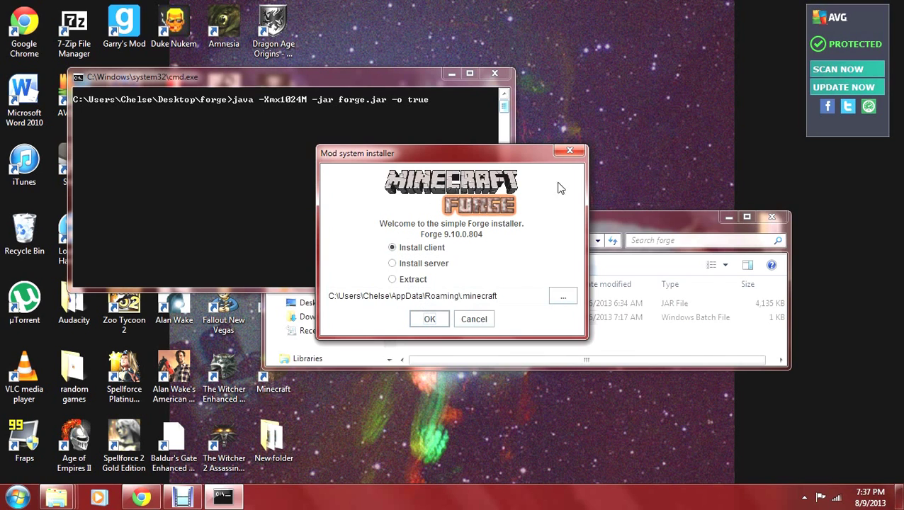
pyautogui.click(570, 151)
pyautogui.click(500, 78)
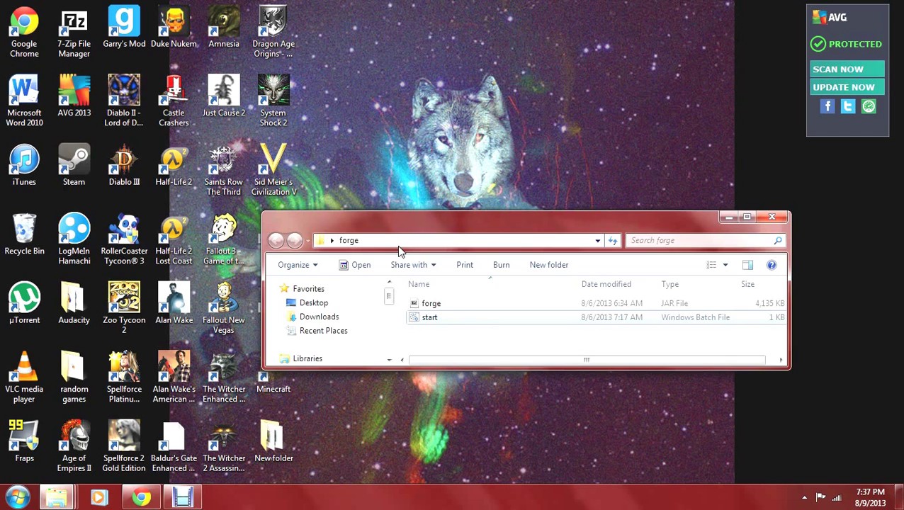
pyautogui.click(772, 218)
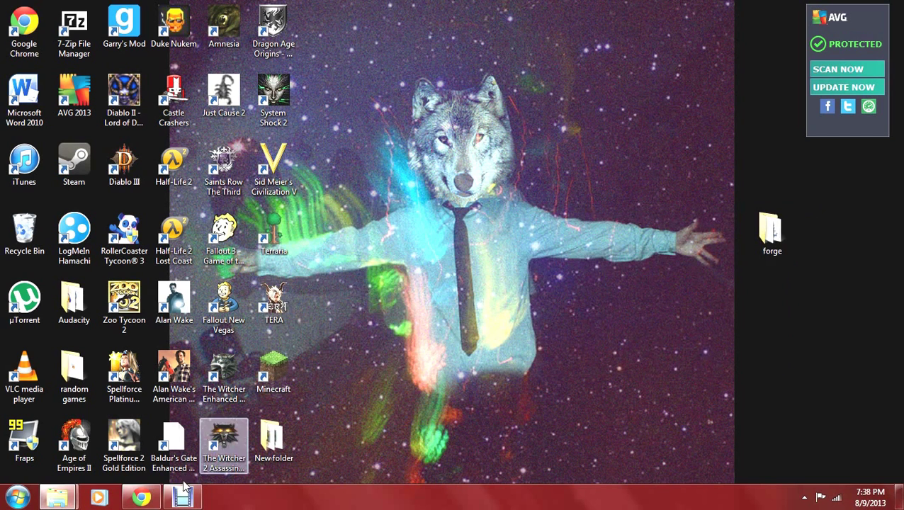
pyautogui.click(132, 499)
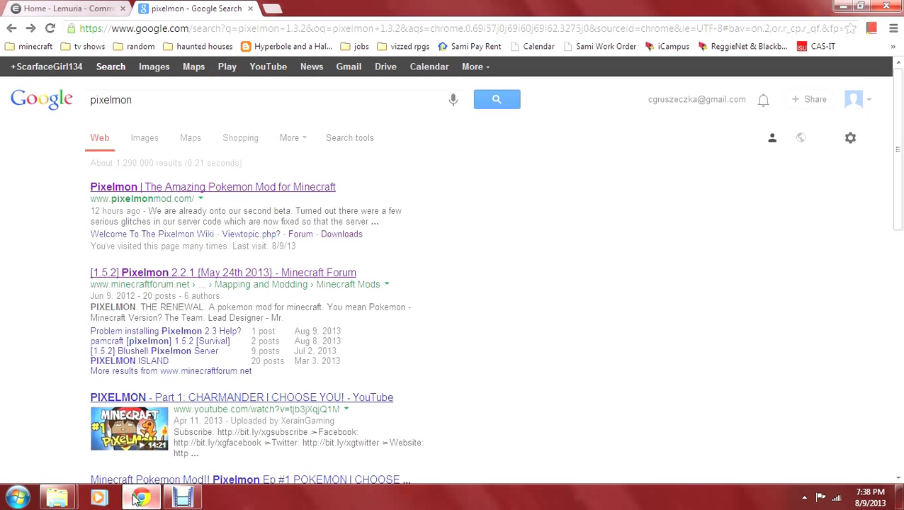
# On pixelmonmod.com, follow the Pixelmon 2.3 download Link 1, then close the resulting adf.ly tab.
pyautogui.click(153, 189)
pyautogui.scroll(-4, 84, 297)
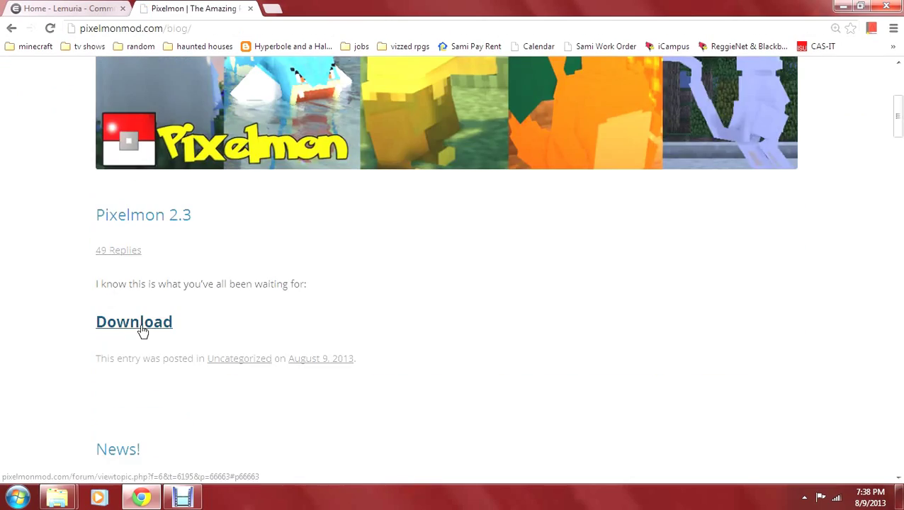
pyautogui.click(136, 334)
pyautogui.scroll(-20, 122, 292)
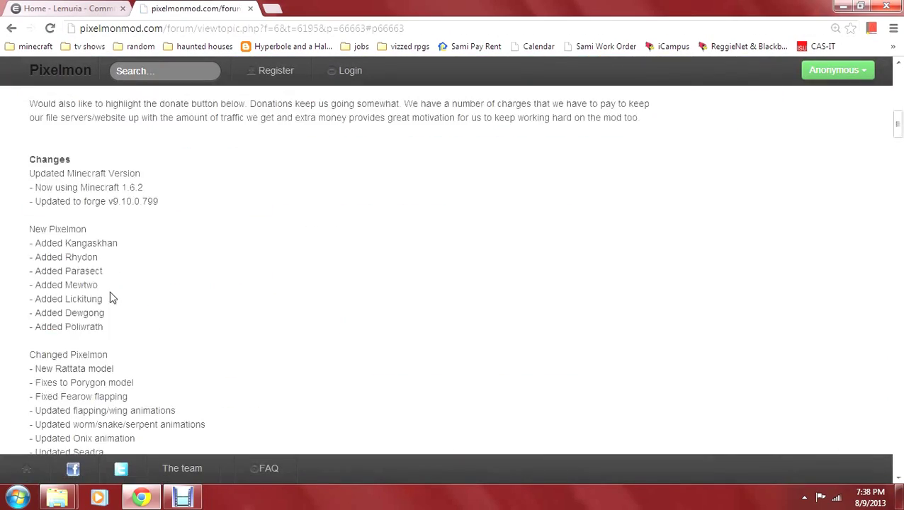
pyautogui.scroll(-10, 121, 279)
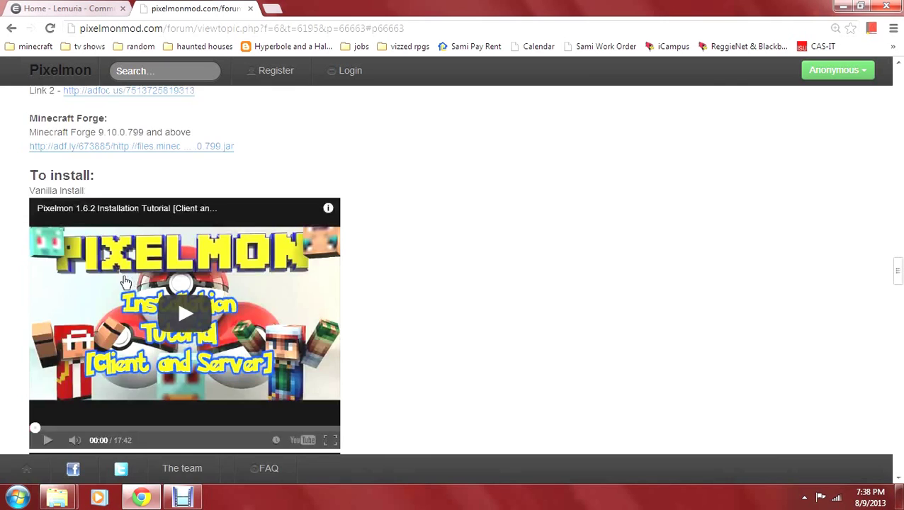
pyautogui.scroll(2, 246, 262)
pyautogui.click(84, 210)
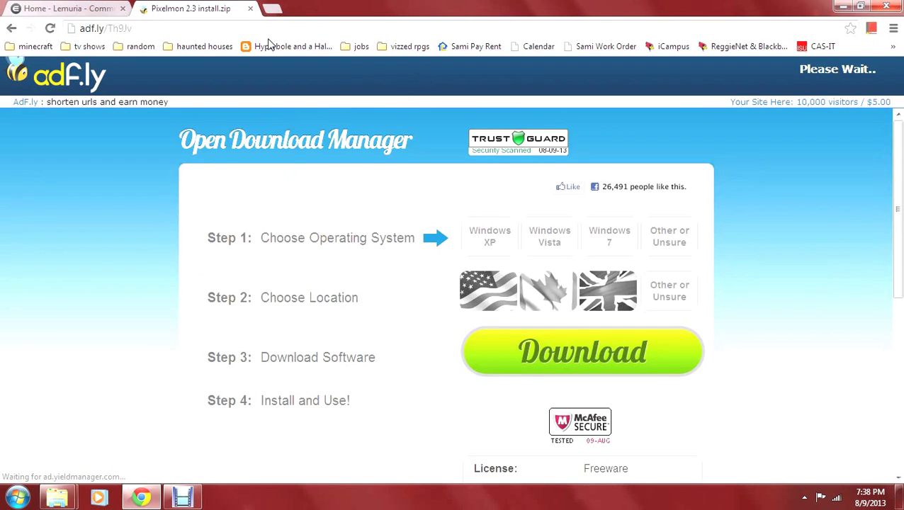
pyautogui.click(252, 10)
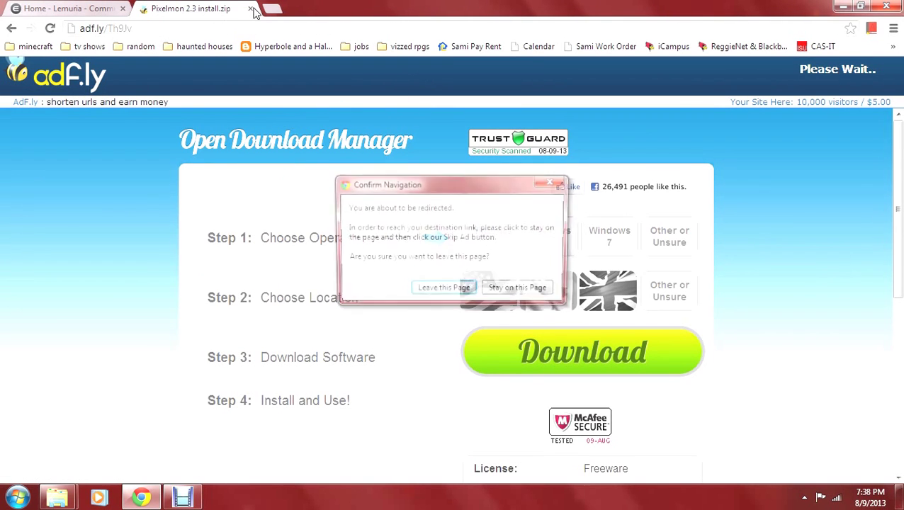
pyautogui.click(421, 285)
# Open the Pixelmon 2.3 install zip from Downloads in 7-Zip File Manager.
pyautogui.moveTo(58, 496)
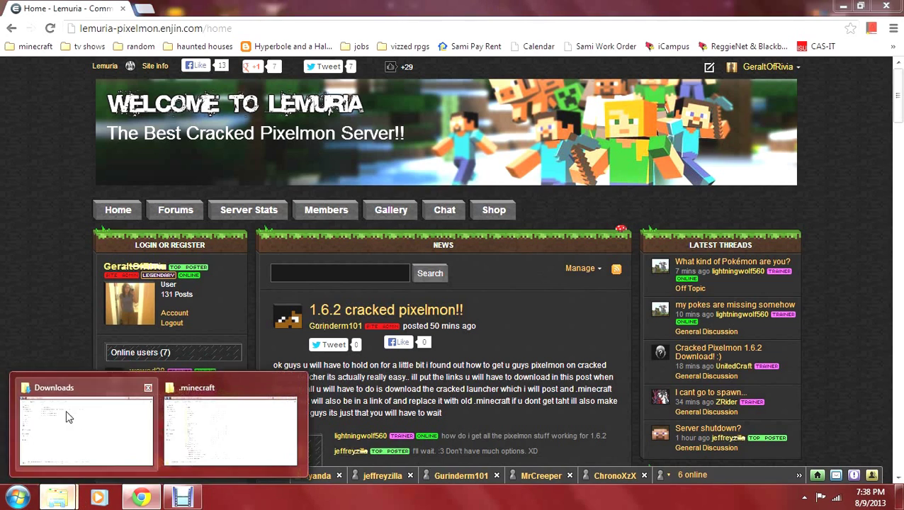
pyautogui.click(68, 417)
pyautogui.click(186, 117)
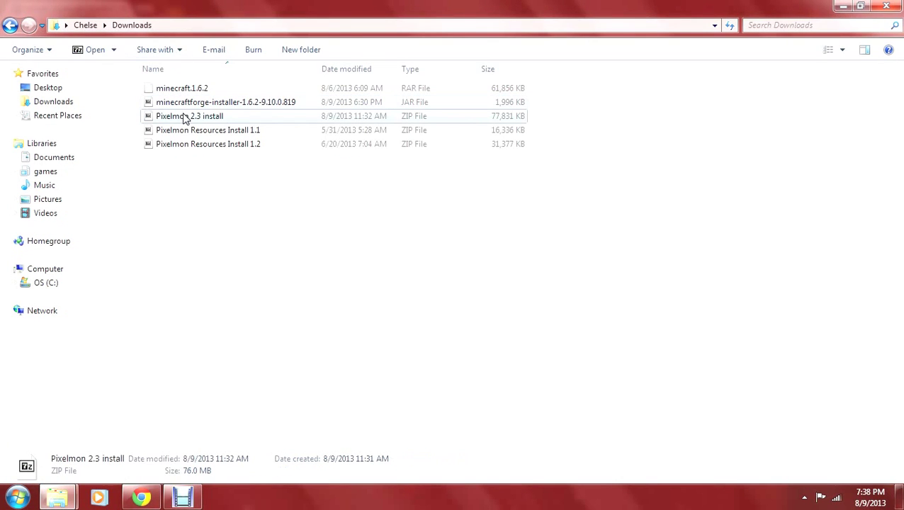
pyautogui.rightClick(185, 119)
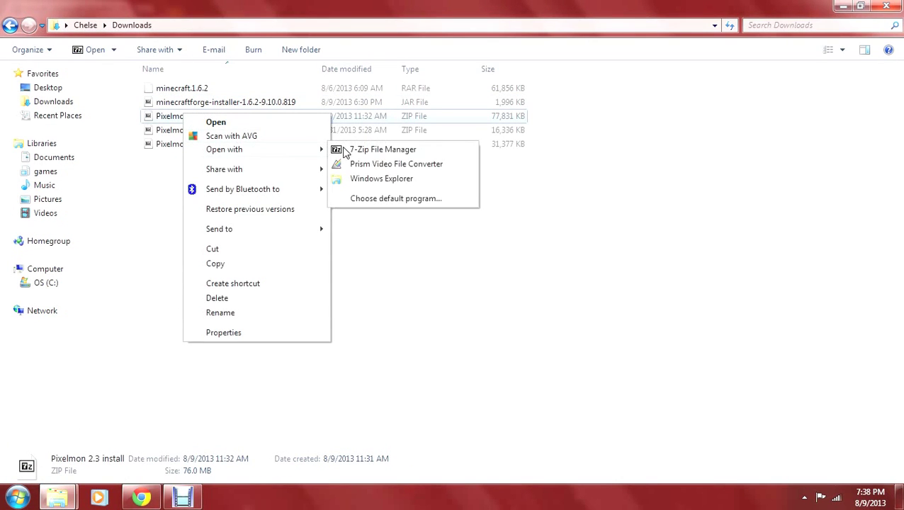
pyautogui.click(353, 149)
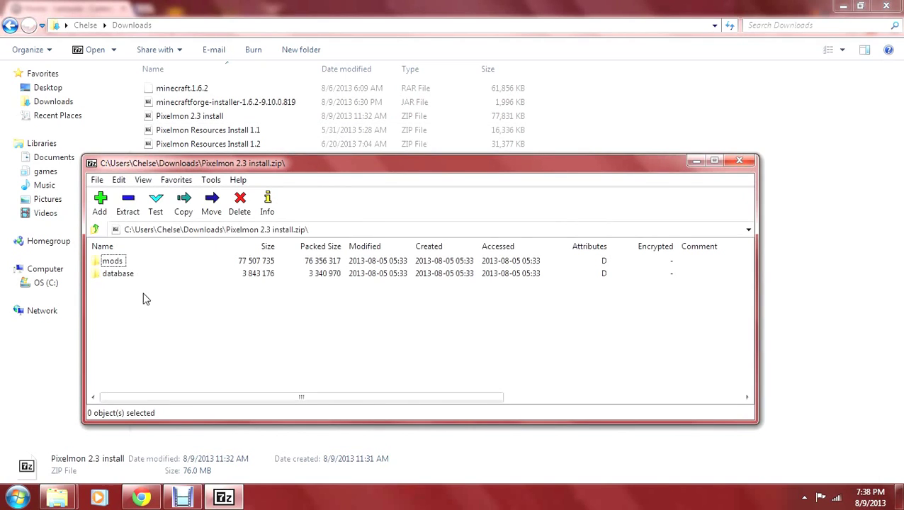
# Drag the archive's mods and database folders into the .minecraft window, then close the archive.
pyautogui.click(62, 501)
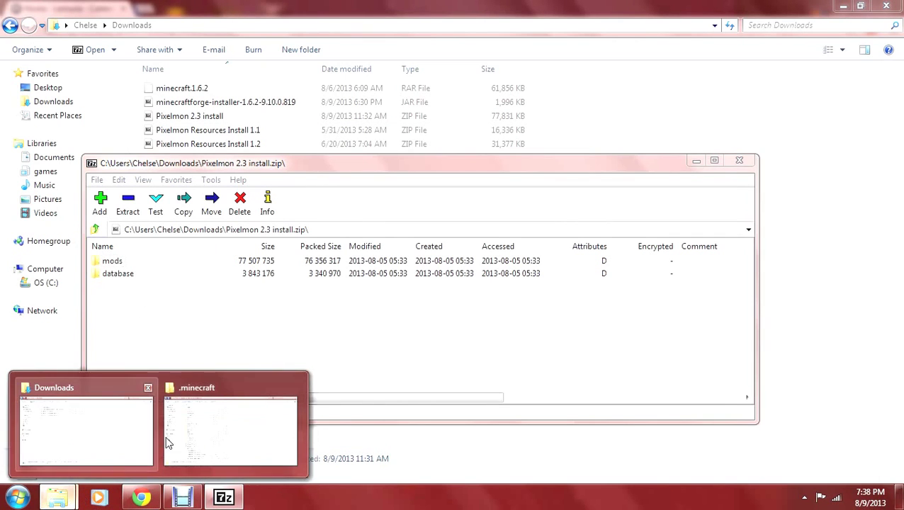
pyautogui.click(202, 426)
pyautogui.click(868, 6)
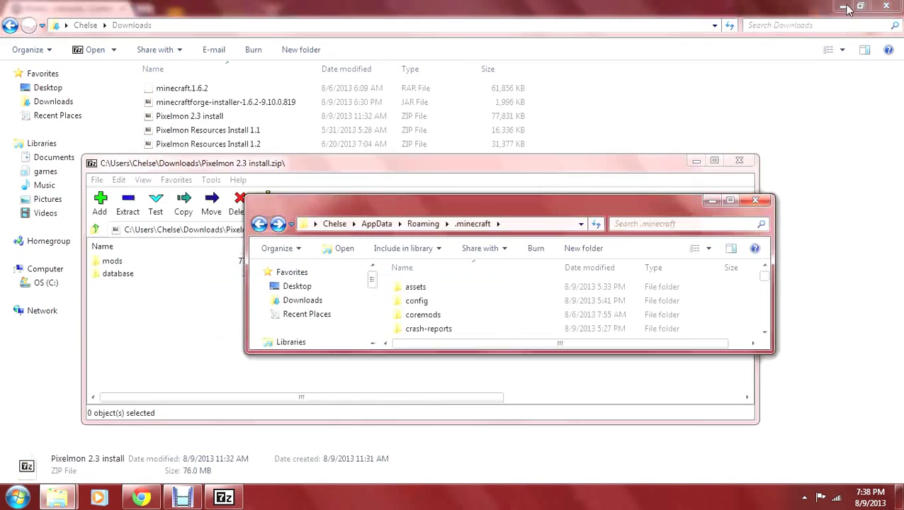
pyautogui.click(333, 165)
pyautogui.moveTo(147, 306); pyautogui.dragTo(105, 252)
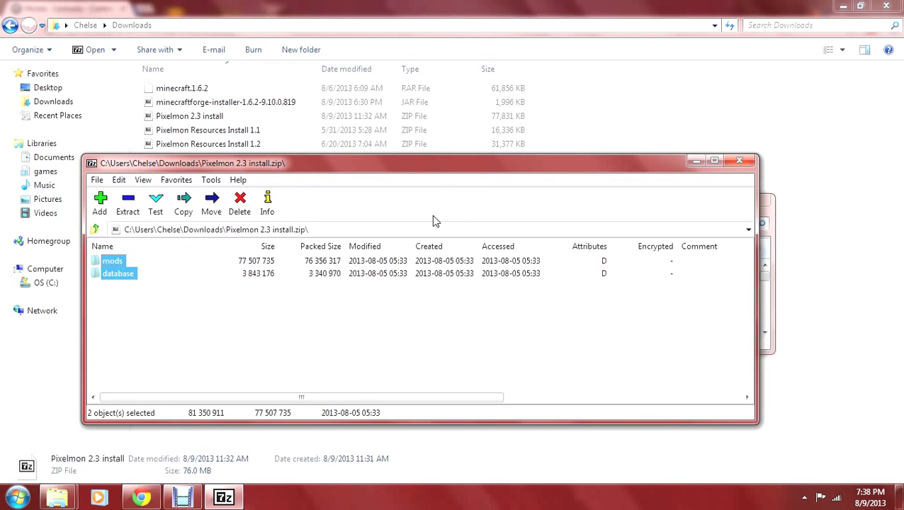
pyautogui.moveTo(358, 170)
pyautogui.mouseDown()
pyautogui.moveTo(724, 370)
pyautogui.moveTo(799, 380)
pyautogui.mouseUp()
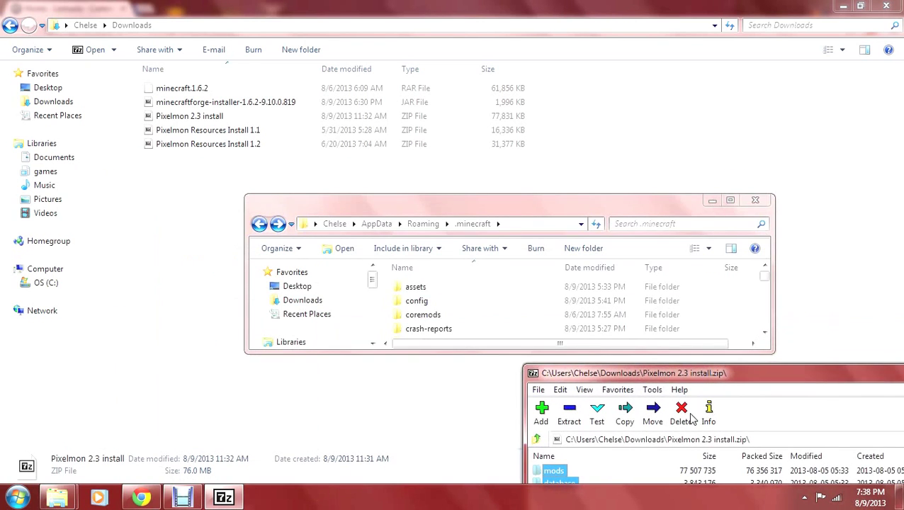
pyautogui.moveTo(553, 471)
pyautogui.mouseDown()
pyautogui.moveTo(699, 295)
pyautogui.moveTo(672, 391)
pyautogui.moveTo(561, 460)
pyautogui.moveTo(564, 472)
pyautogui.mouseUp()
pyautogui.moveTo(749, 369)
pyautogui.mouseDown()
pyautogui.moveTo(551, 290)
pyautogui.moveTo(154, 305)
pyautogui.mouseUp()
pyautogui.click(563, 307)
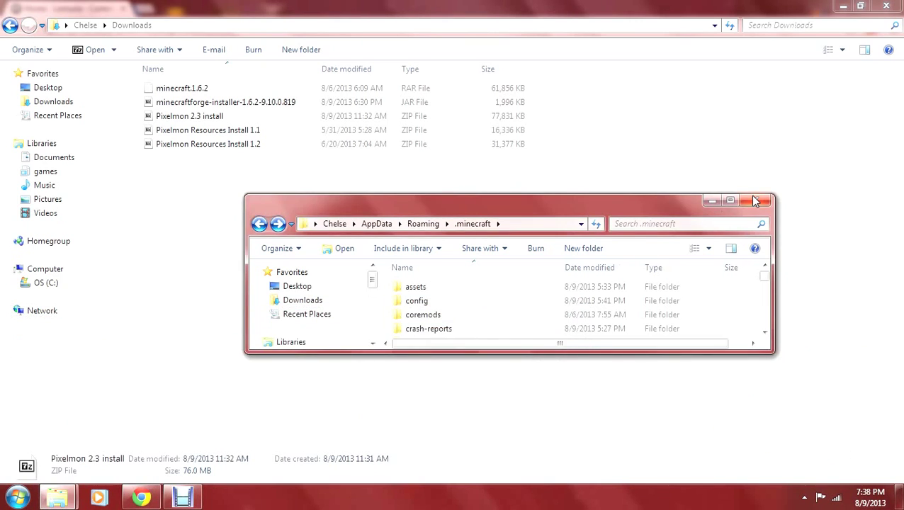
# Close .minecraft, show the desktop, and play Minecraft 1.6.2 from the TeamExtreme launcher's Forge profile.
pyautogui.click(755, 200)
pyautogui.press('super+d')
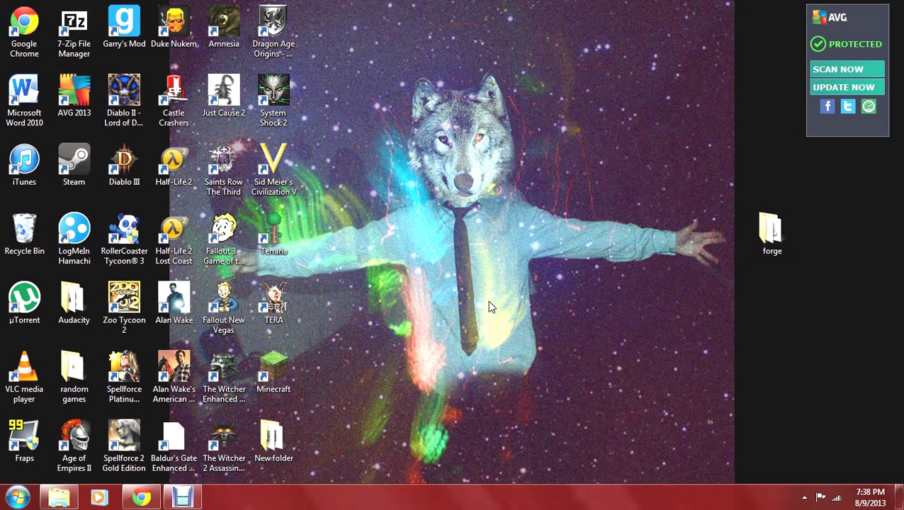
pyautogui.click(271, 374)
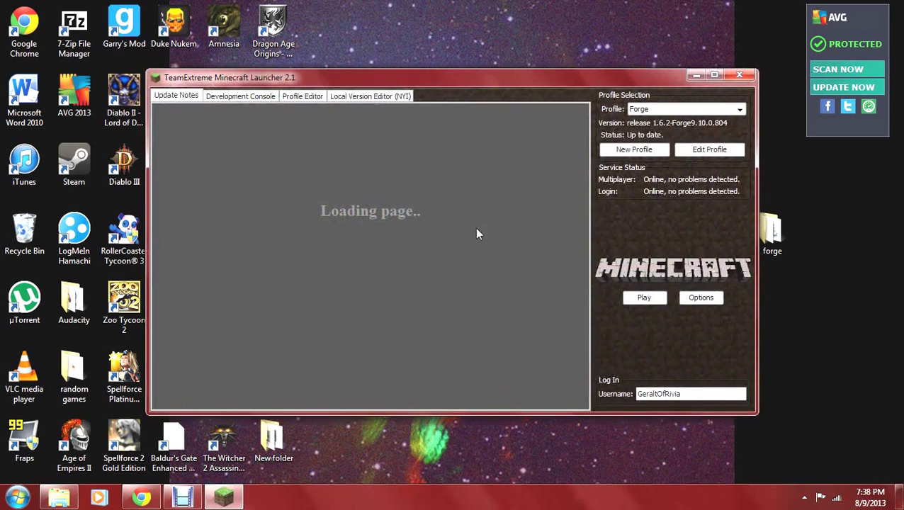
pyautogui.click(648, 111)
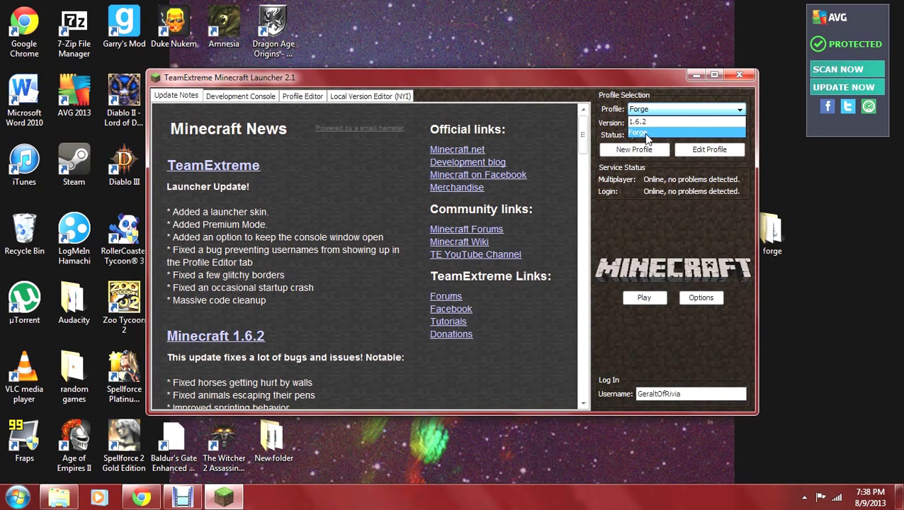
pyautogui.click(646, 134)
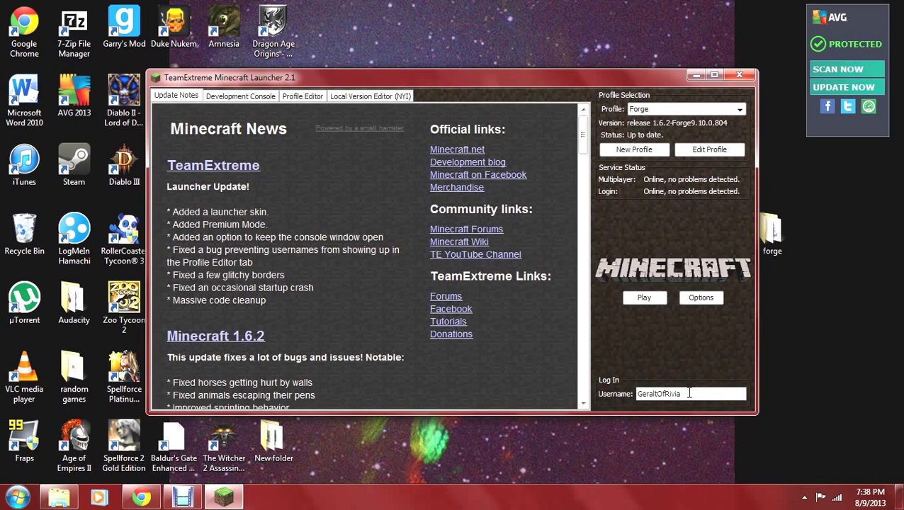
pyautogui.click(638, 298)
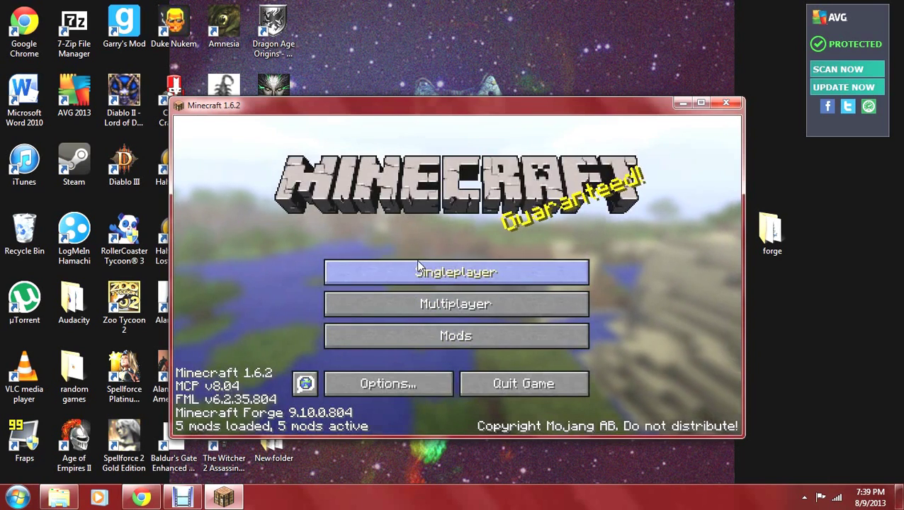
# Scroll the Mods list to confirm Pixelmon 2.3 is loaded, then return to the main menu.
pyautogui.click(418, 343)
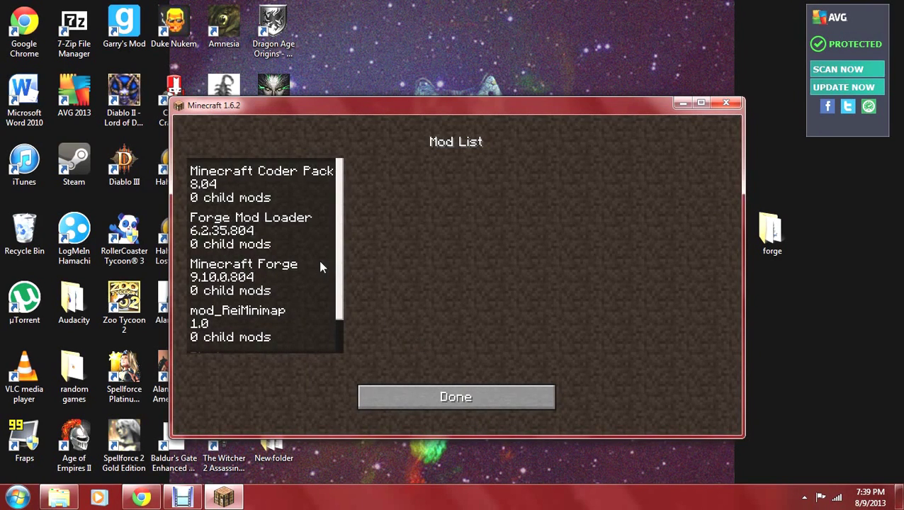
pyautogui.moveTo(337, 269); pyautogui.dragTo(324, 312)
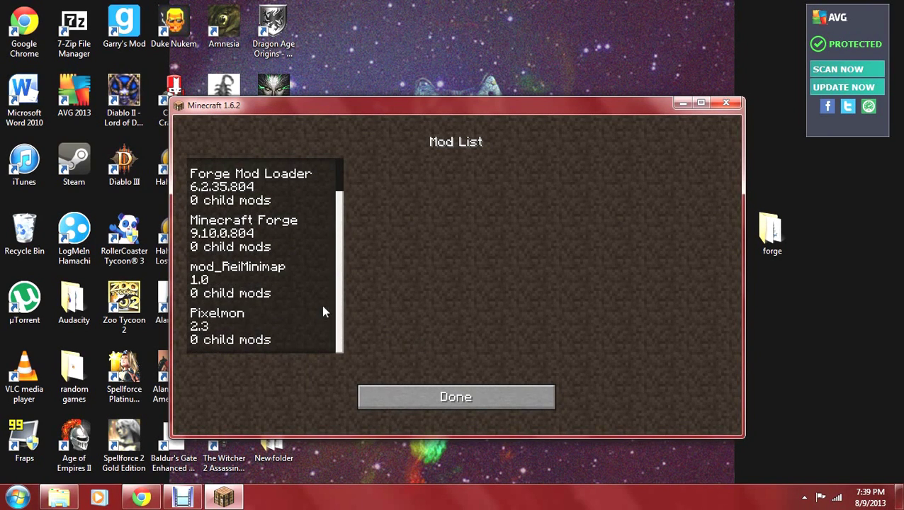
pyautogui.click(425, 395)
# Join the Lemuria multiplayer server, disconnect from it, and close the Minecraft window.
pyautogui.click(422, 308)
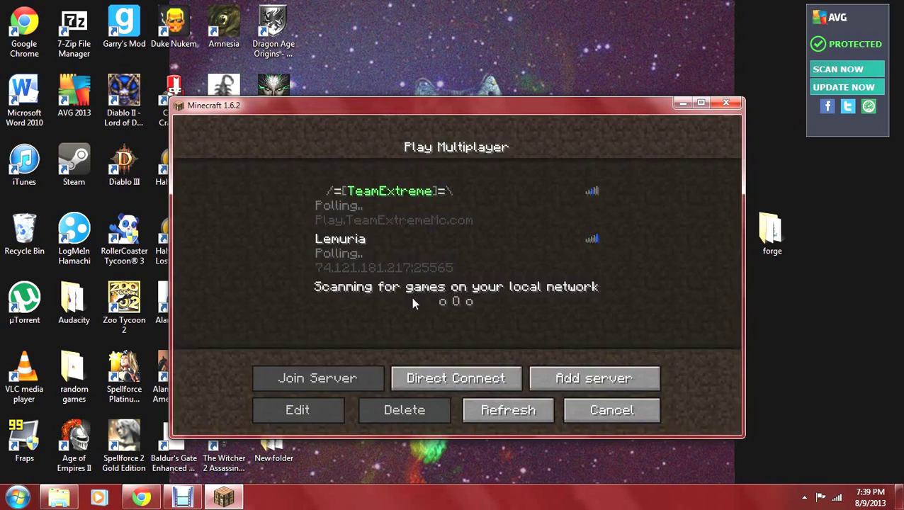
pyautogui.doubleClick(358, 259)
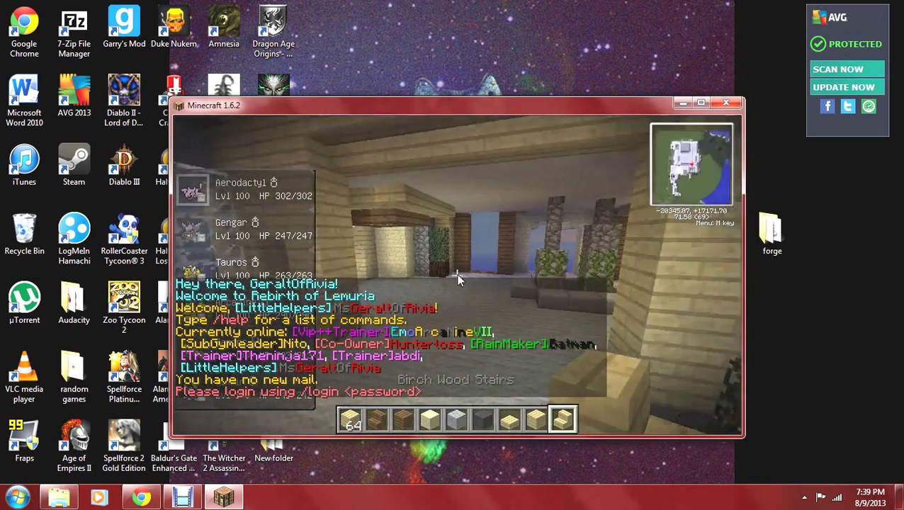
pyautogui.press('Escape')
pyautogui.click(449, 345)
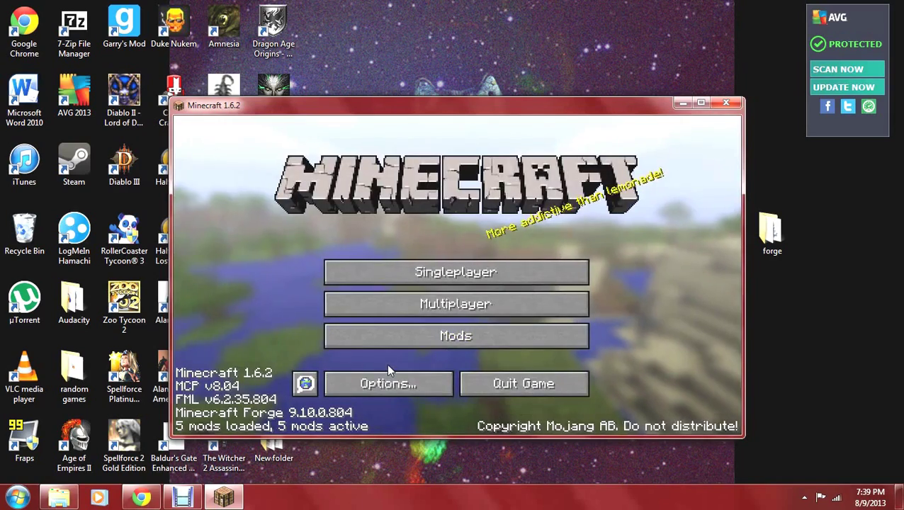
pyautogui.click(734, 104)
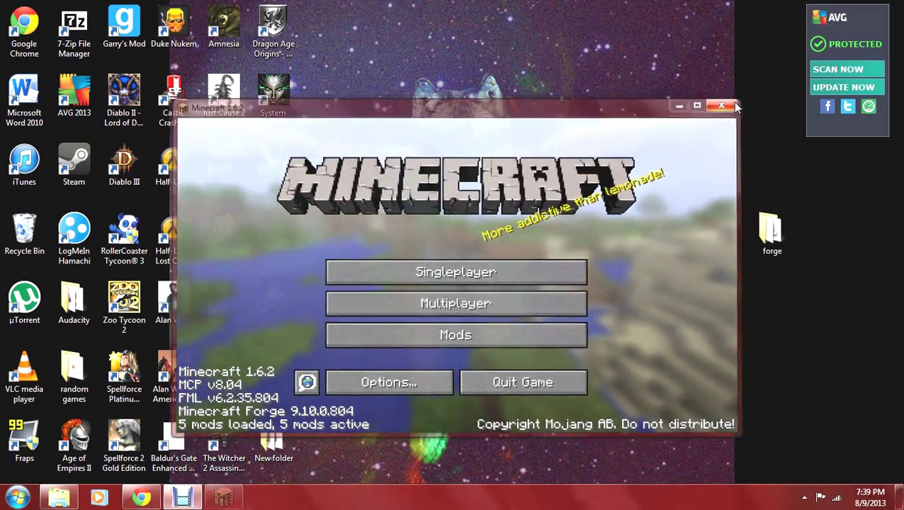
# Via %appdata%, open .minecraft's mods folder showing Pixelmon 2.3 and ReiMinimap zips, then close both Explorer windows.
pyautogui.click(58, 499)
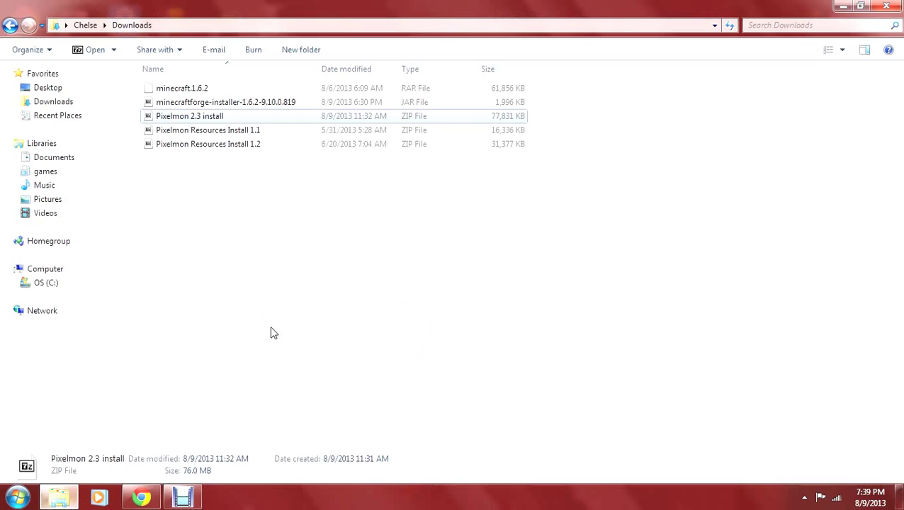
pyautogui.click(17, 498)
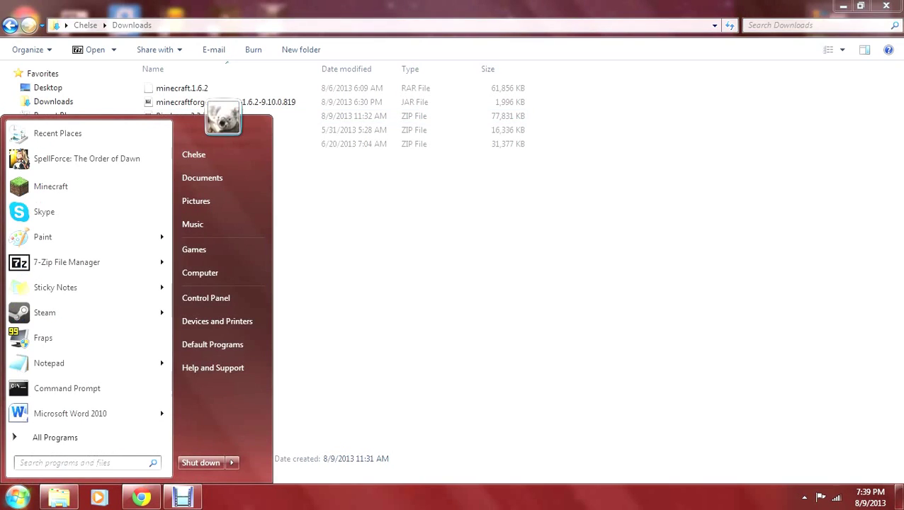
pyautogui.write('%appdat')
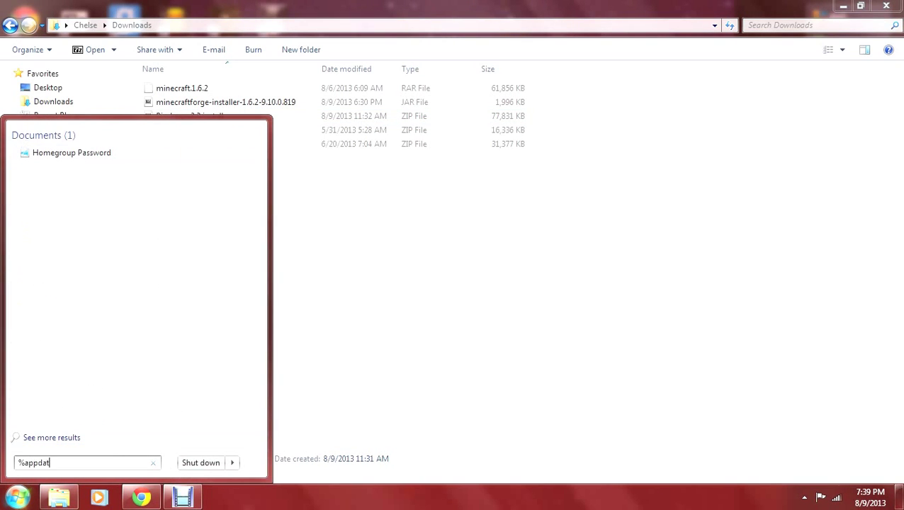
pyautogui.write('a%')
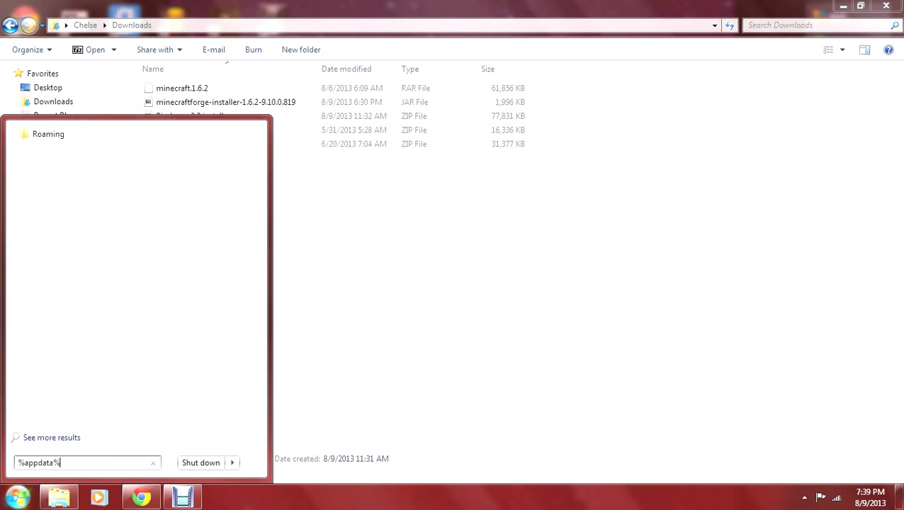
pyautogui.click(37, 136)
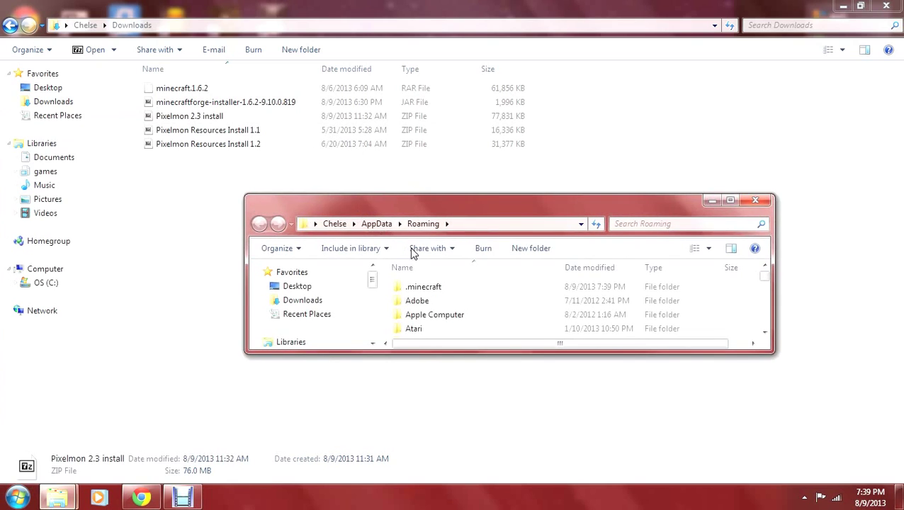
pyautogui.doubleClick(418, 291)
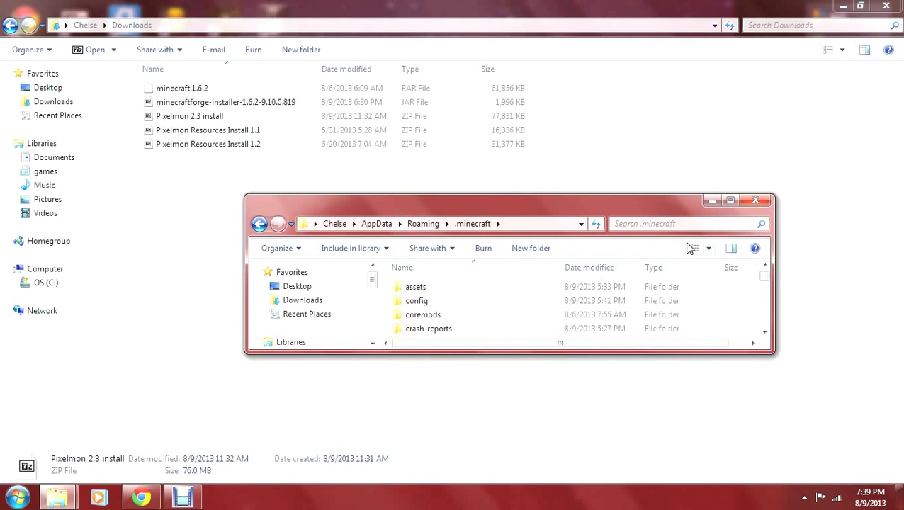
pyautogui.click(731, 202)
pyautogui.doubleClick(160, 215)
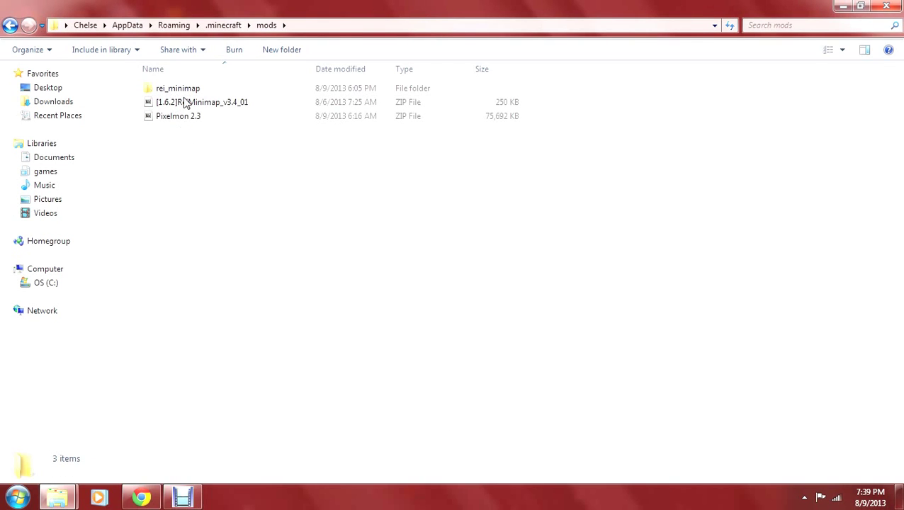
pyautogui.click(887, 6)
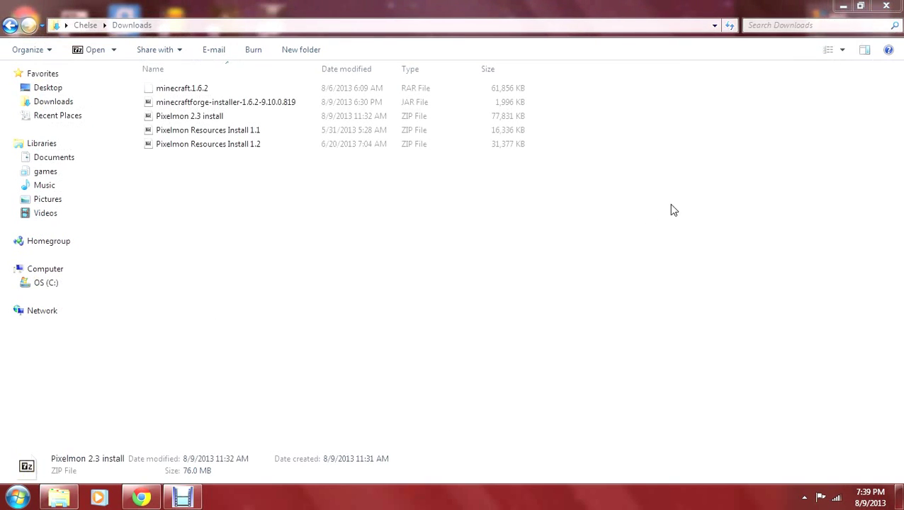
pyautogui.click(887, 5)
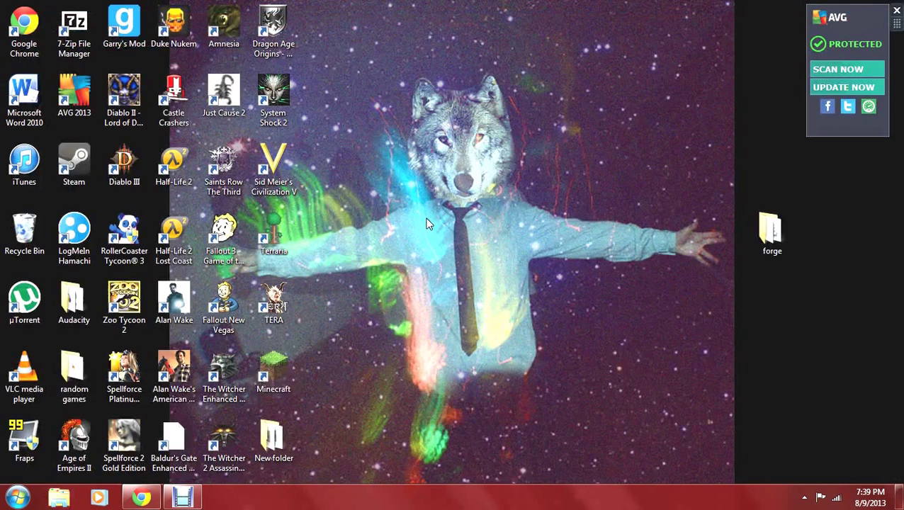